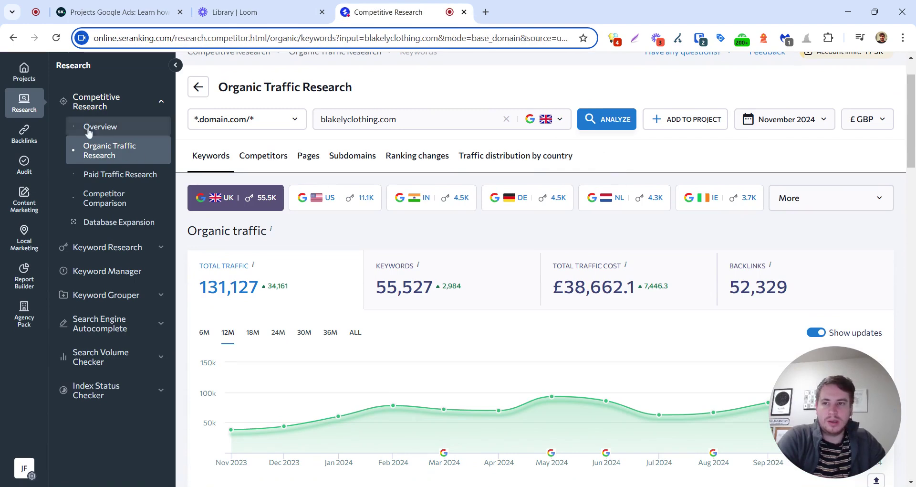
- Open the organic competitors report for blakelyclothing.com and bring its list of competing domains into view
scroll(122, 131, "up", 2)
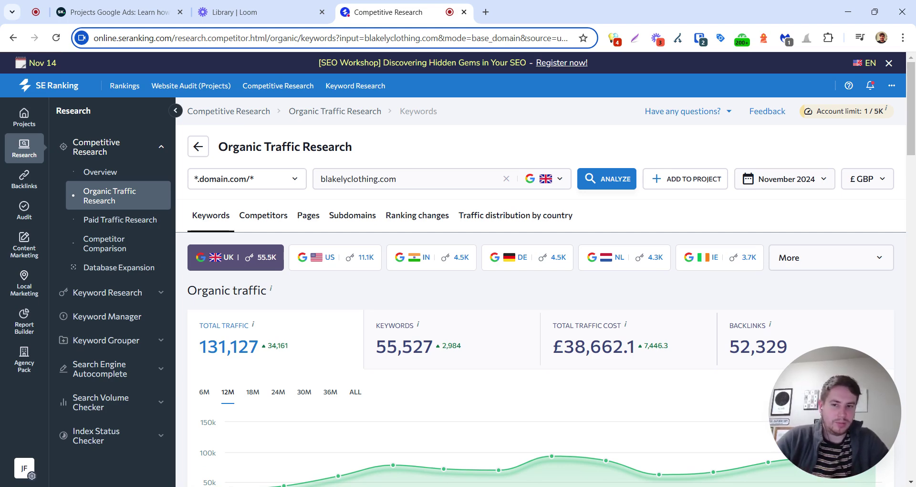
scroll(679, 184, "down", 3)
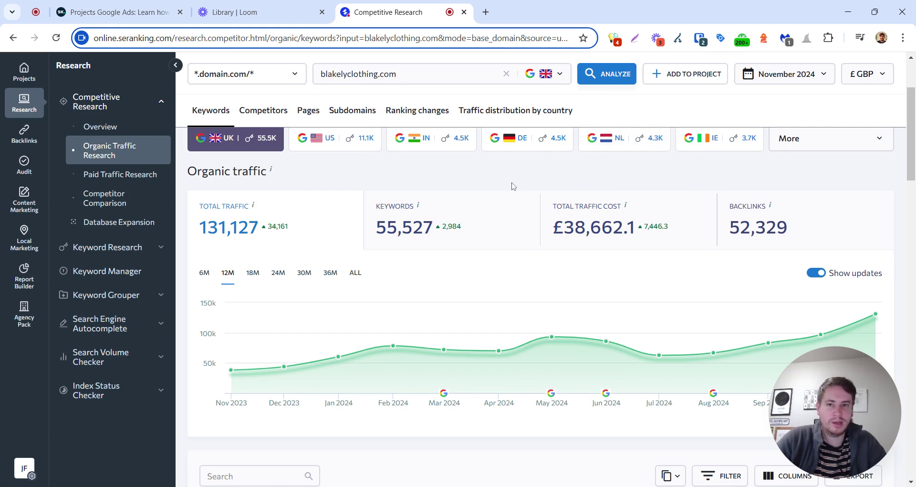
scroll(511, 190, "up", 1)
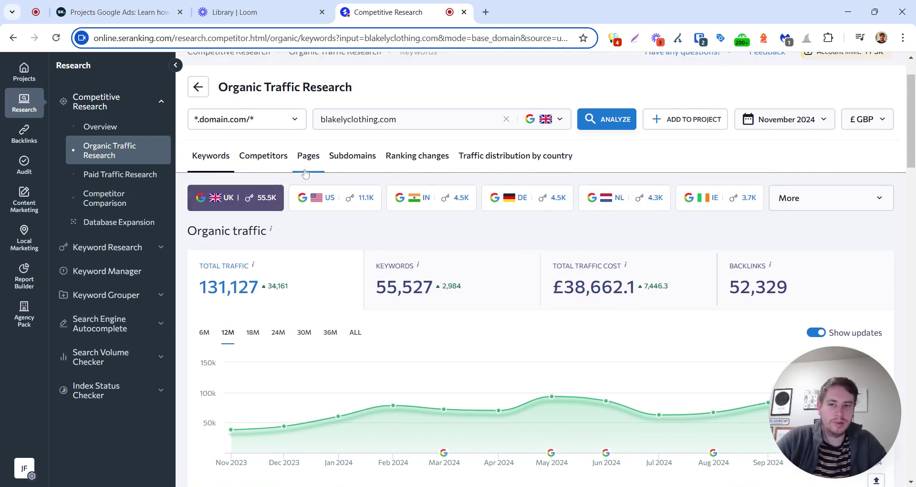
left_click(262, 156)
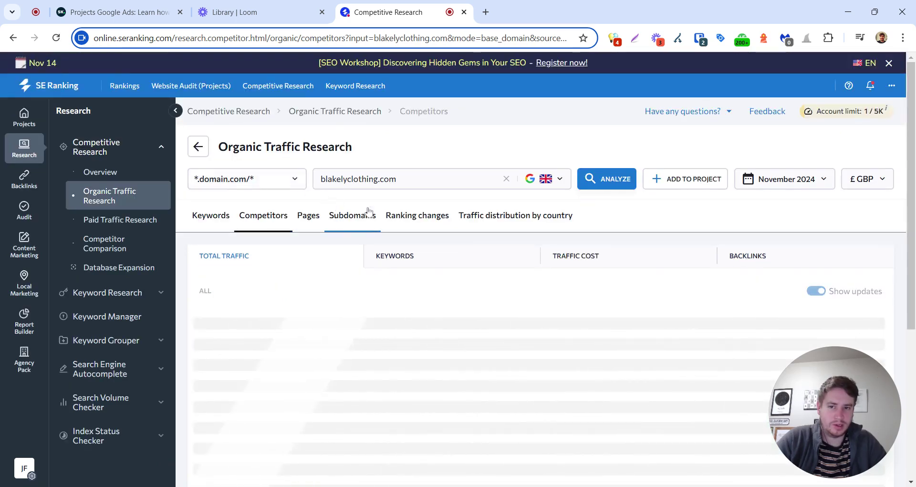
scroll(385, 239, "down", 8)
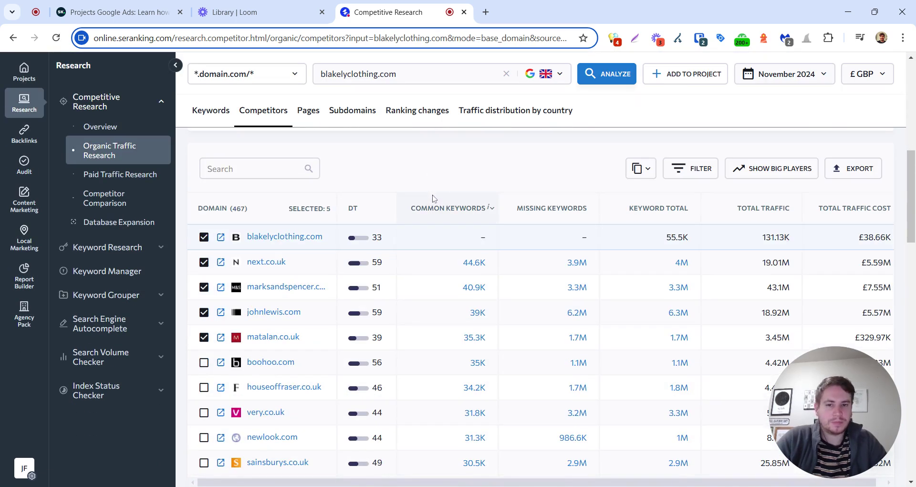
- Examine the competing domains' trust, common keywords, keyword totals and traffic, along with the traffic trend chart
mouse_move(863, 391)
scroll(432, 292, "up", 1)
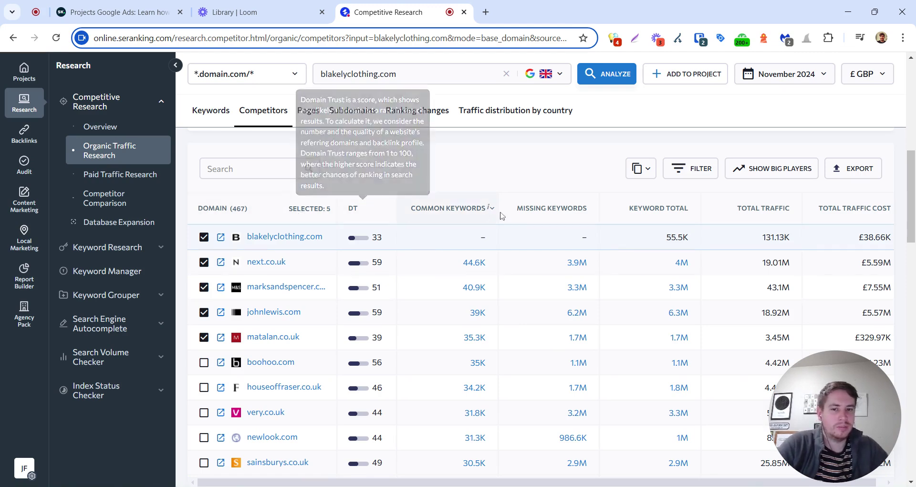
scroll(510, 282, "down", 2)
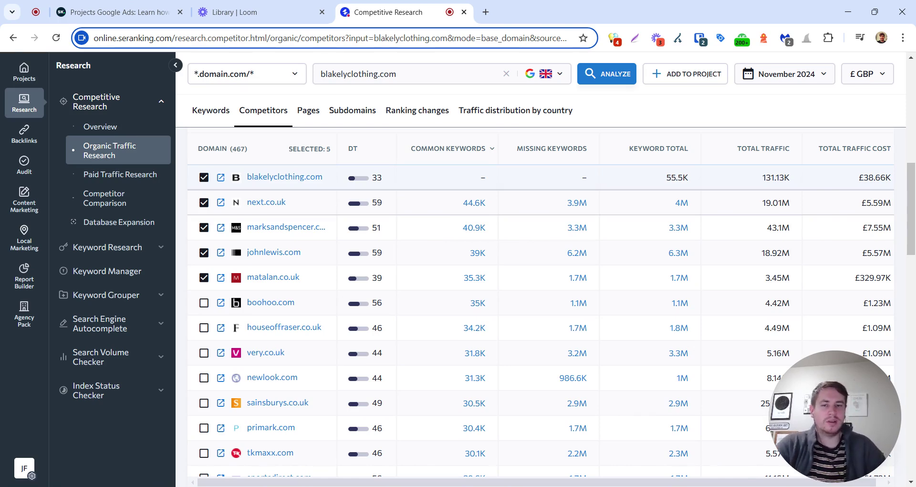
scroll(841, 204, "up", 1)
scroll(841, 207, "down", 2)
scroll(841, 209, "up", 2)
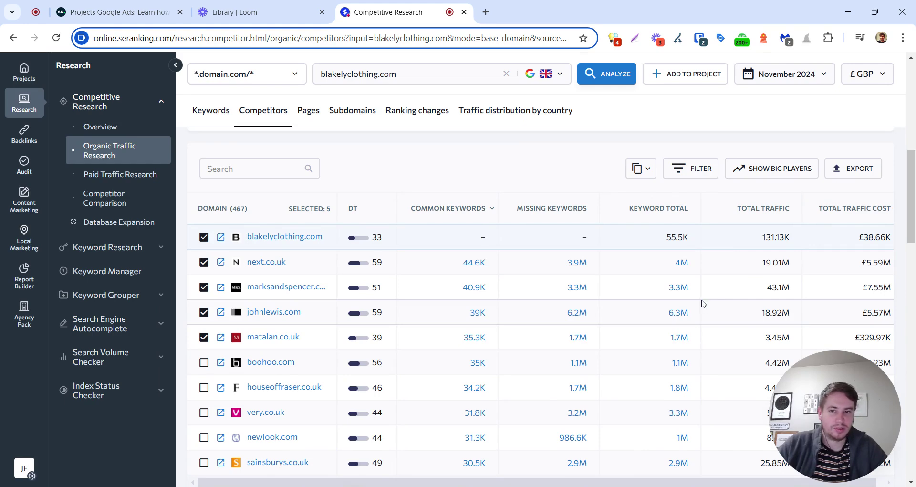
scroll(716, 301, "up", 2)
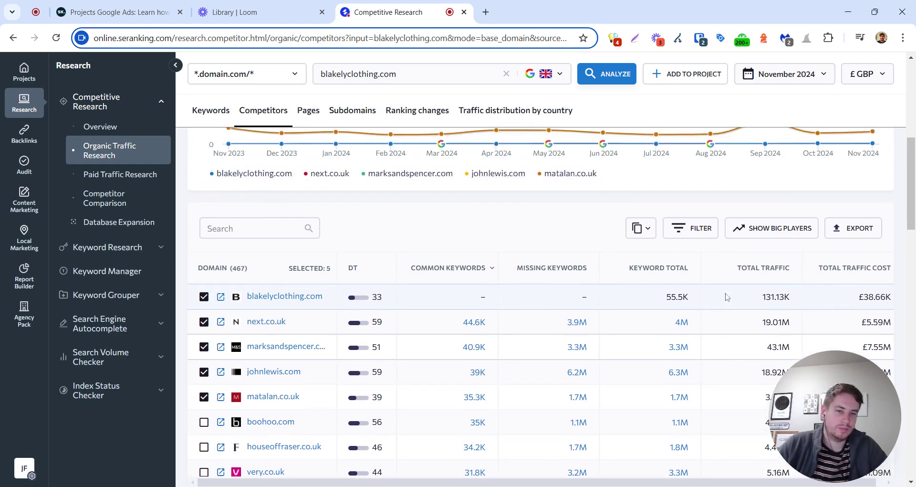
scroll(496, 247, "down", 2)
scroll(496, 247, "up", 5)
scroll(496, 248, "down", 4)
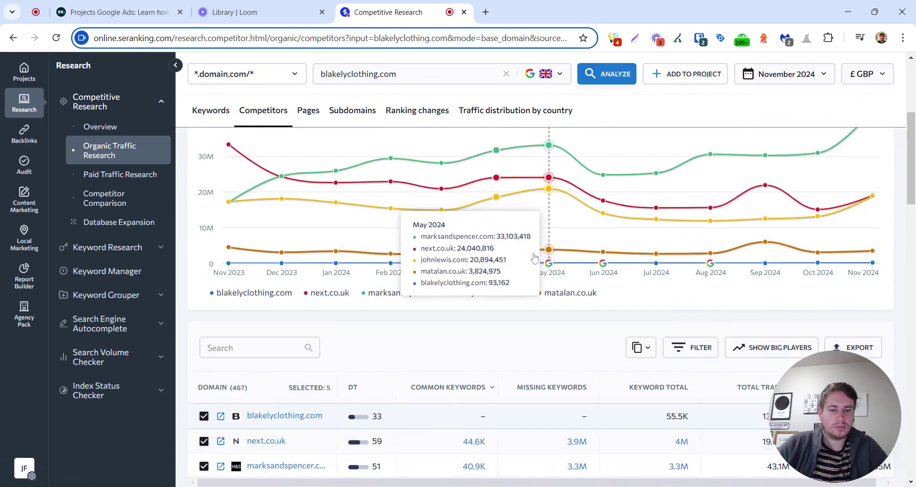
- Open the competitor filters and set the keyword total range from 30000 to 60000
left_click(690, 227)
scroll(673, 272, "down", 3)
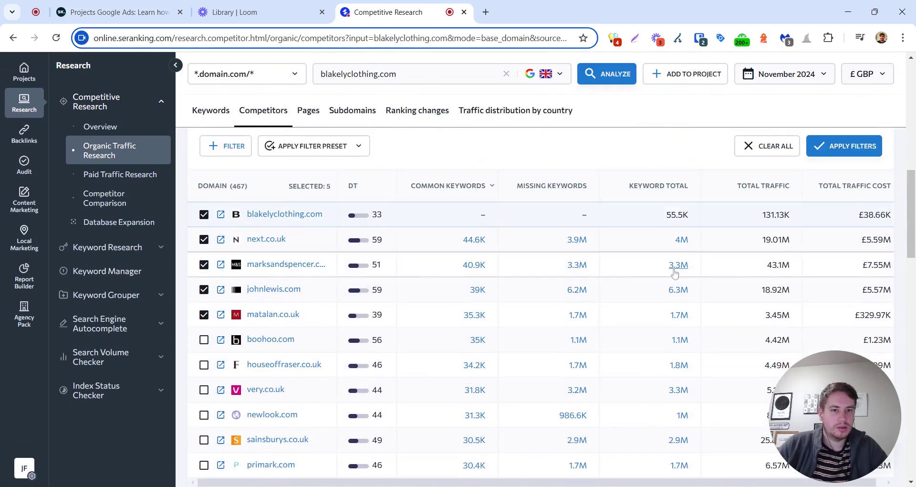
scroll(683, 300, "up", 1)
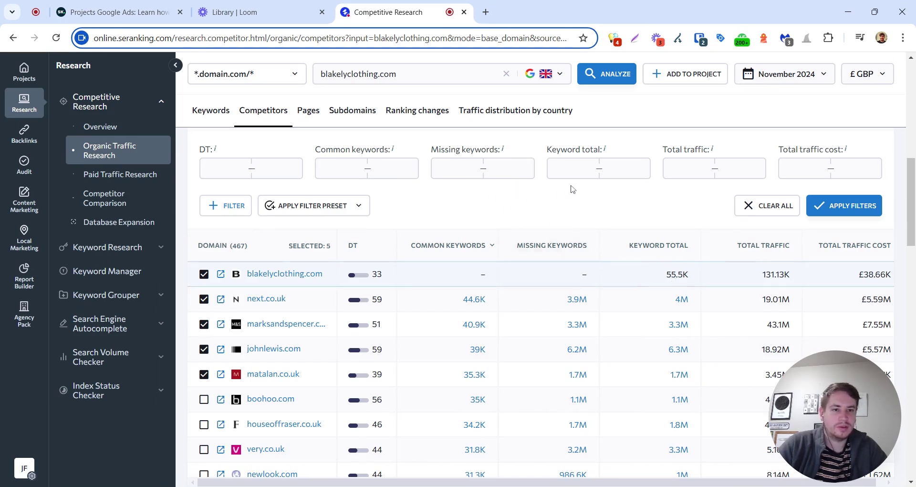
left_click(570, 168)
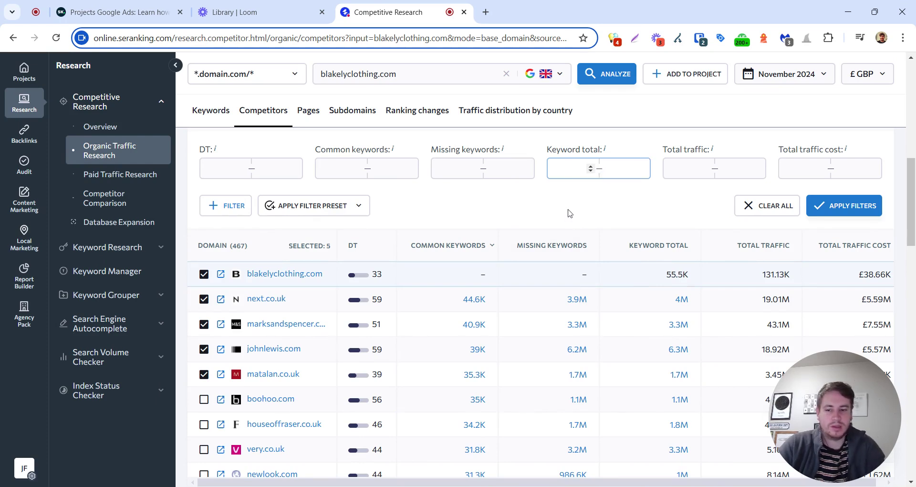
type("30000")
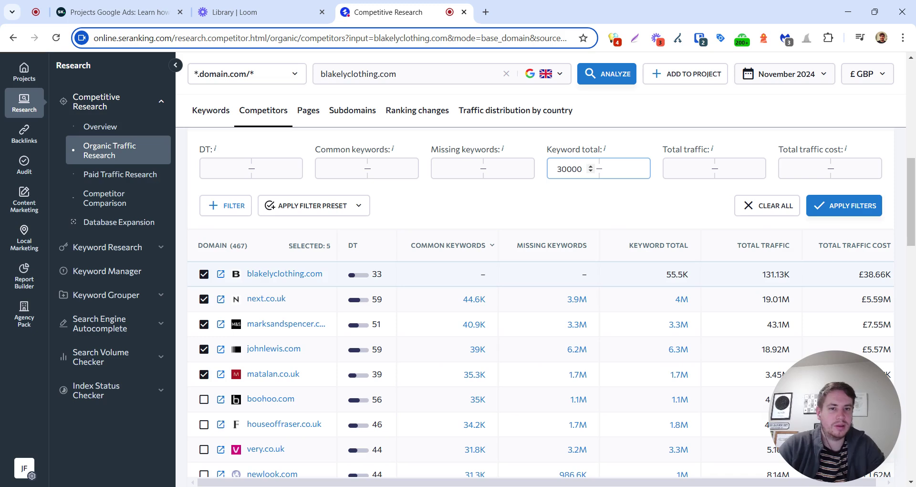
left_click(621, 169)
type("60000")
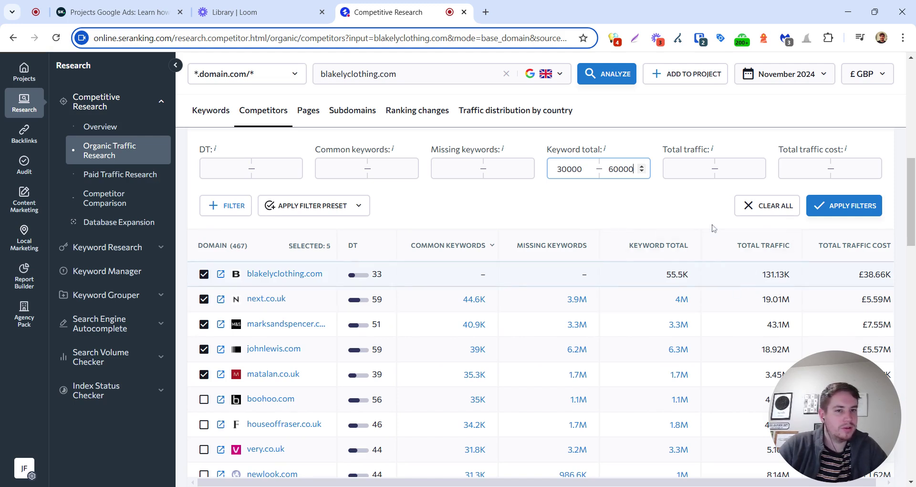
- Set the competitors' total traffic filter range from 100000 to 200000
left_click(685, 169)
type("100")
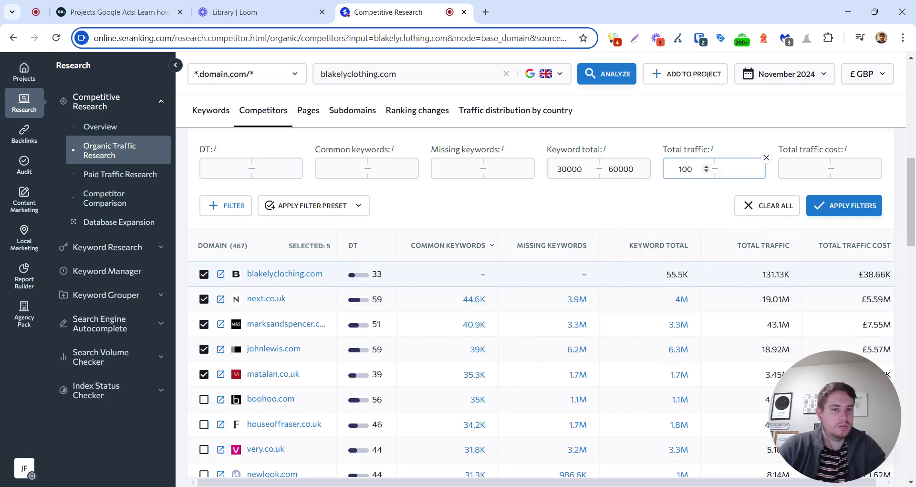
type("000")
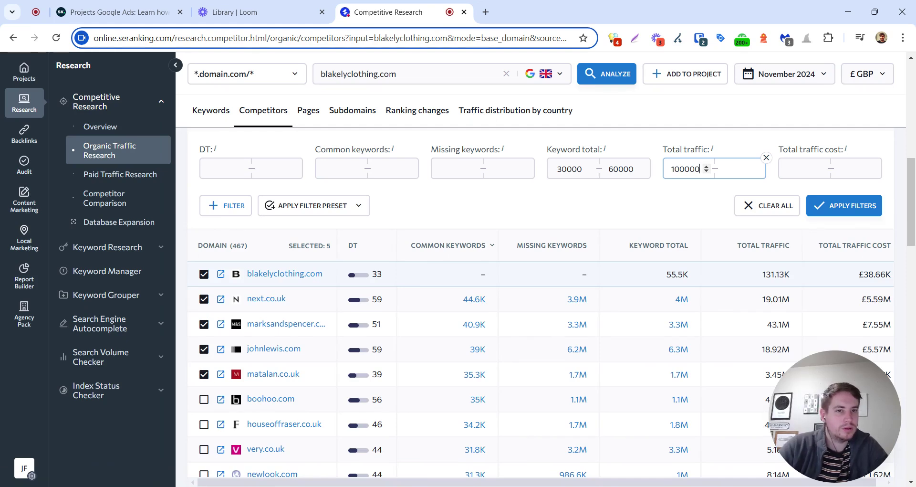
left_click(737, 169)
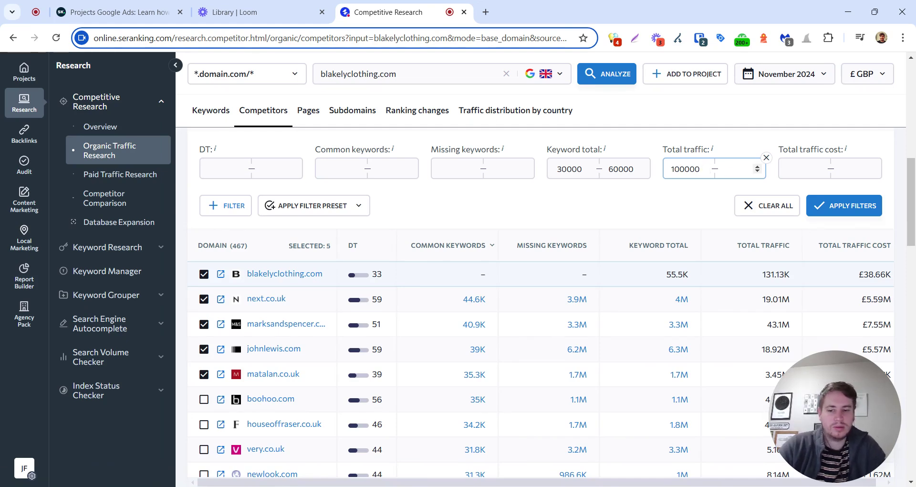
type("200000")
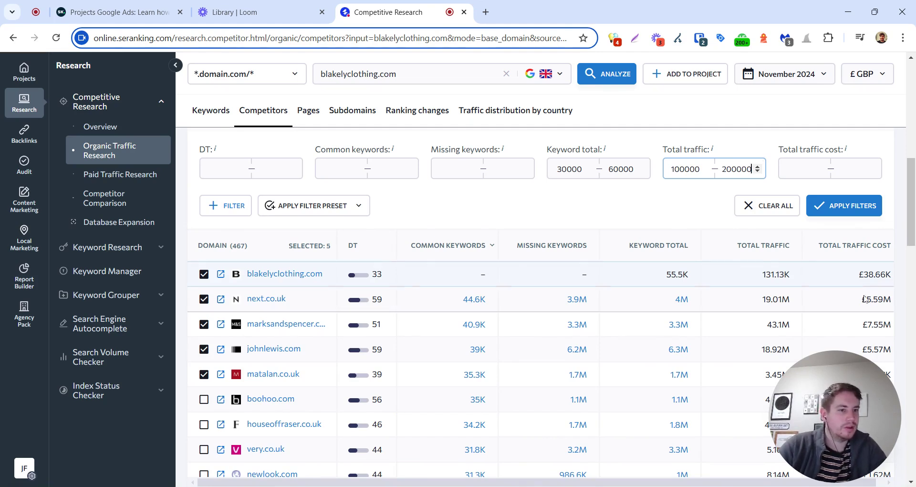
- Set the total traffic cost range from 20000 to 60000 and apply the filters to the competitor list
left_click(801, 168)
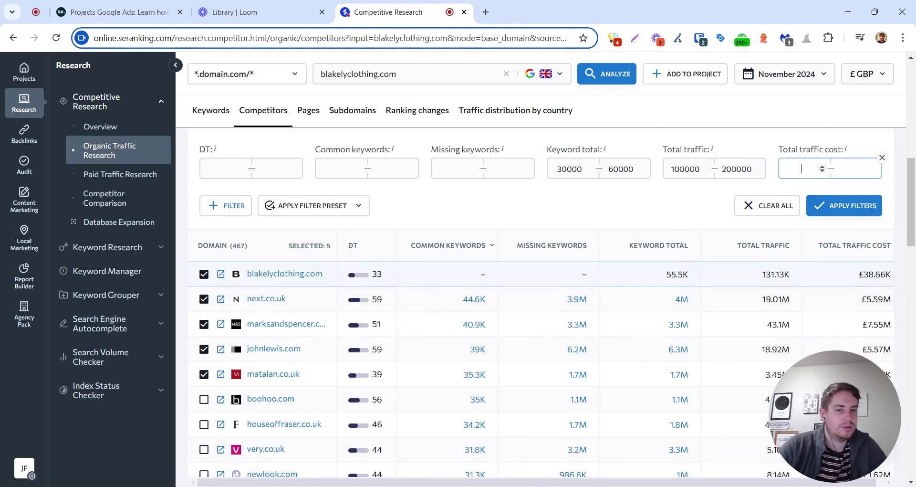
type("20000")
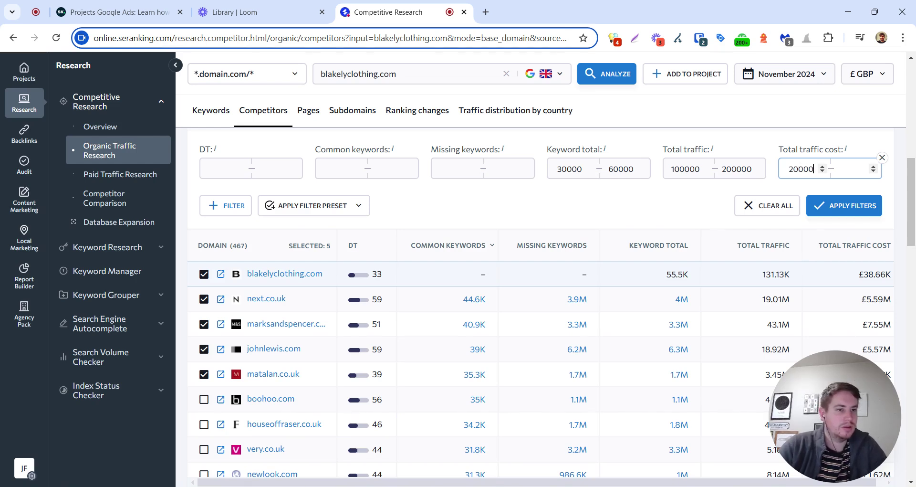
left_click(849, 170)
type("60000")
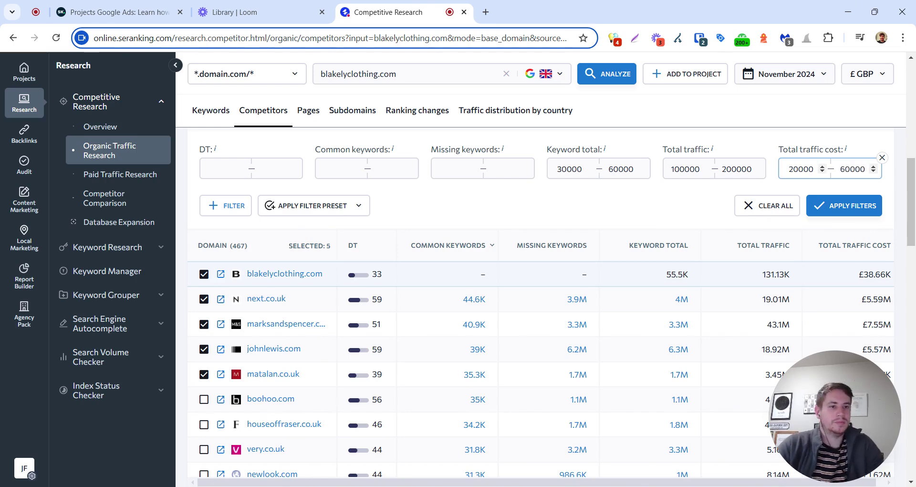
left_click(844, 205)
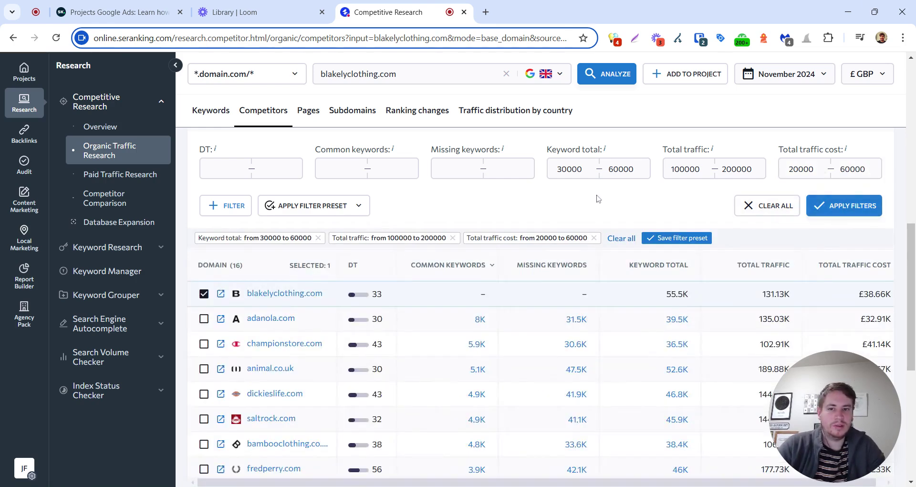
- Open the comparison of keywords that blakelyclothing.com has in common with adanola.com
scroll(598, 198, "down", 1)
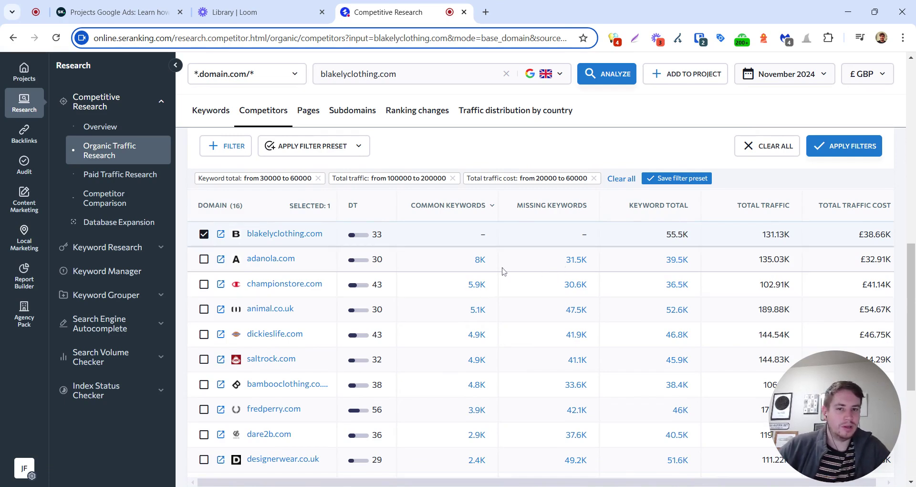
left_click(479, 260)
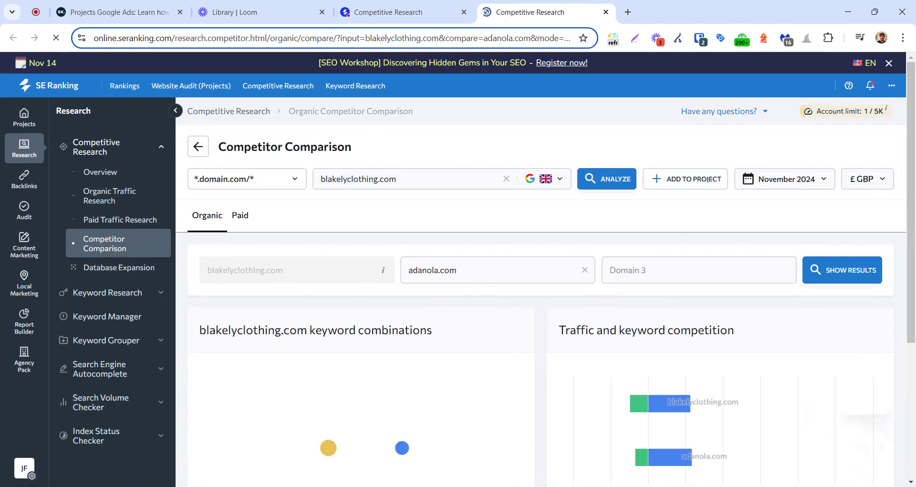
scroll(788, 327, "down", 1)
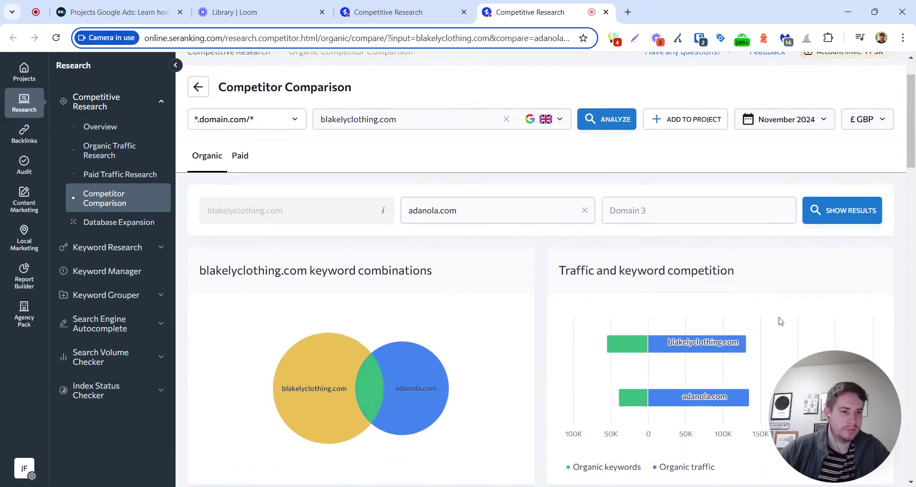
scroll(688, 292, "down", 1)
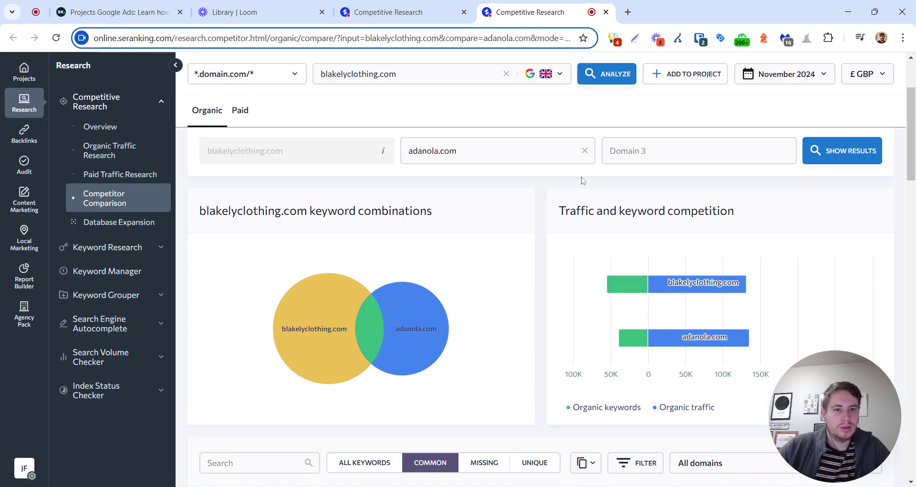
- Review the keyword overlap and traffic charts and the common keywords' rankings and difficulty for both domains
scroll(553, 191, "down", 1)
scroll(533, 175, "down", 1)
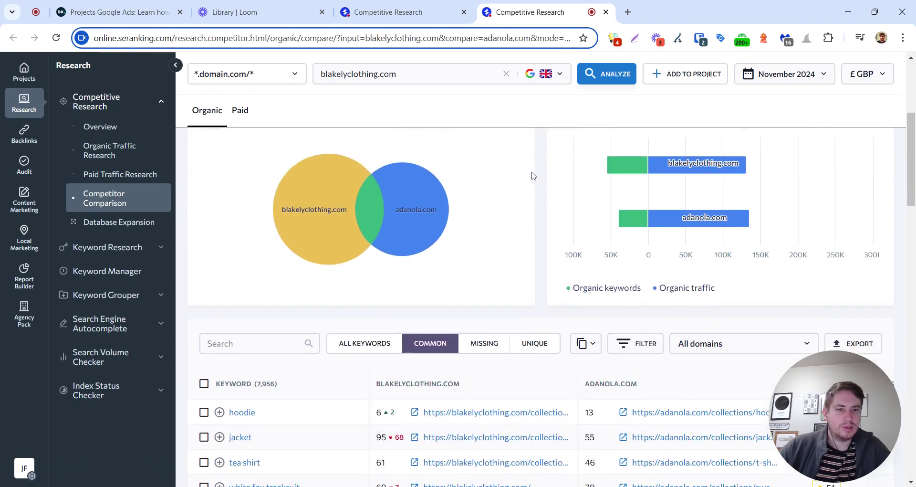
scroll(542, 180, "down", 2)
scroll(547, 181, "down", 1)
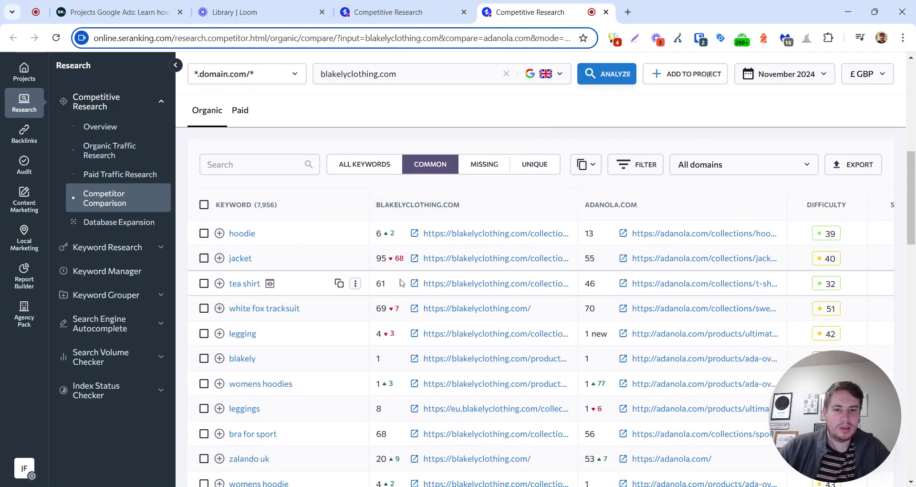
scroll(563, 239, "down", 1)
scroll(566, 245, "down", 1)
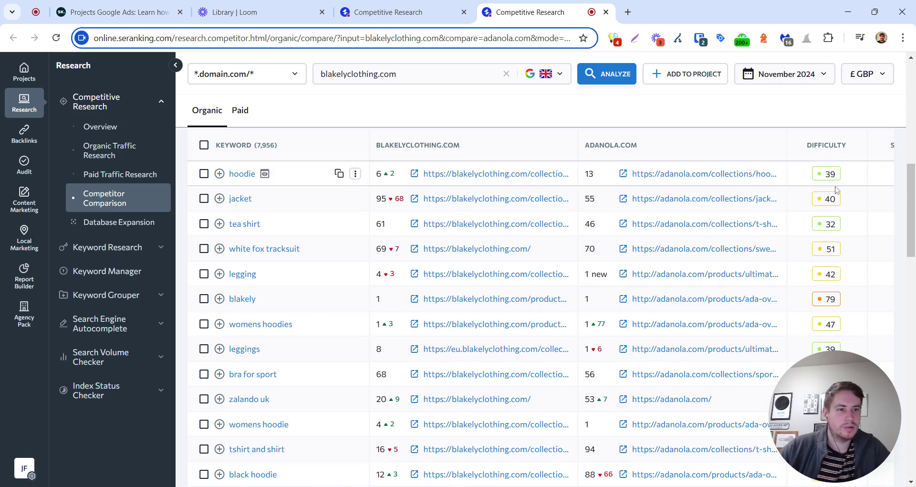
scroll(774, 122, "up", 3)
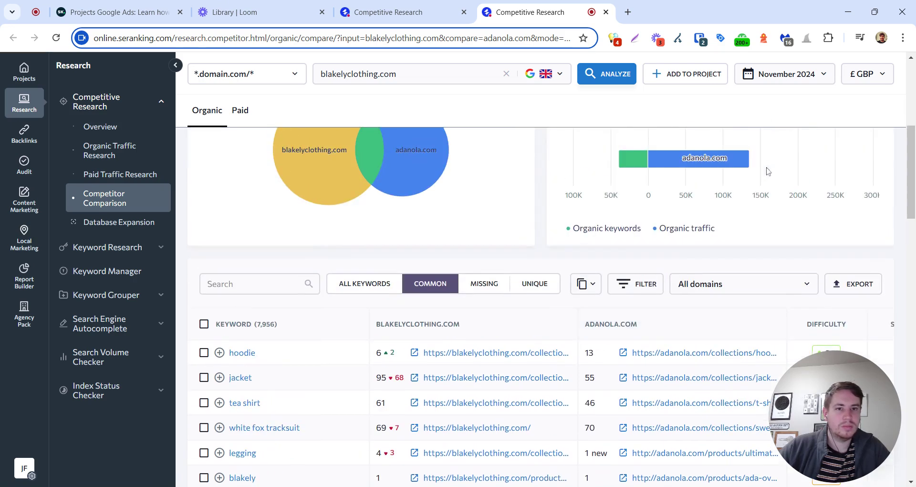
scroll(766, 263, "down", 2)
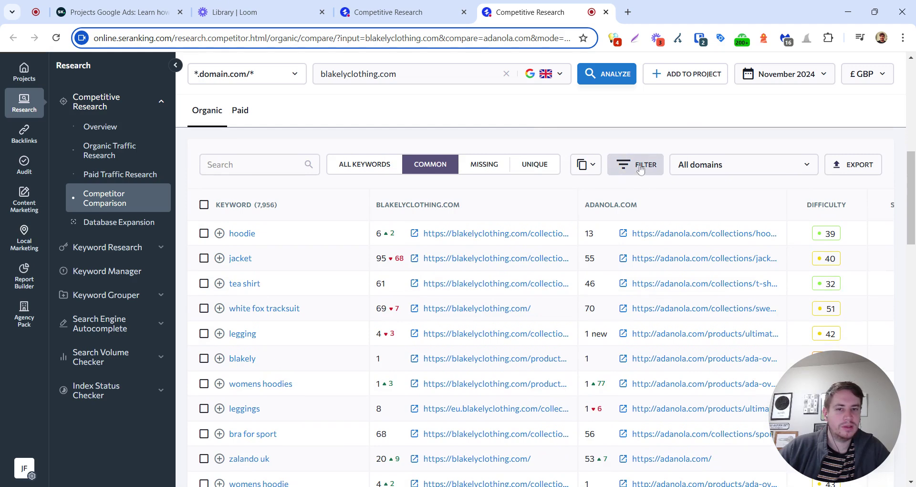
- Show the filter options for the common keywords table
left_click(639, 167)
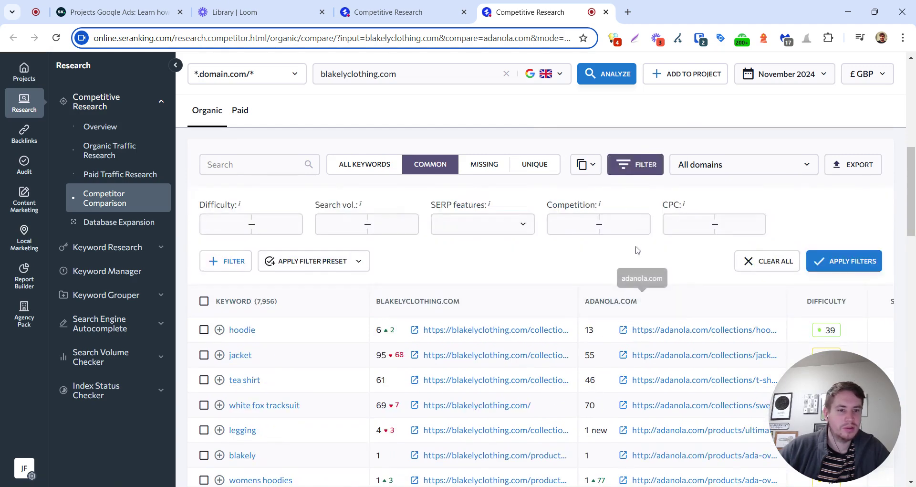
scroll(633, 276, "down", 1)
scroll(486, 428, "down", 1)
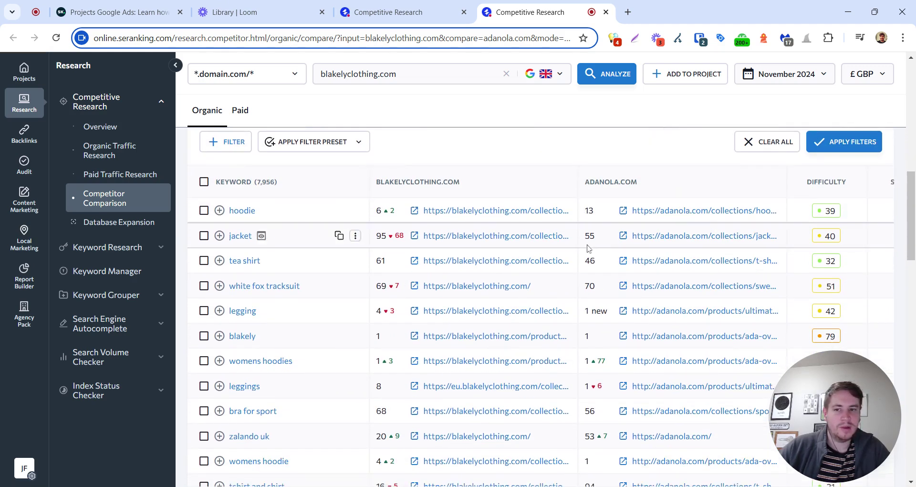
scroll(536, 303, "up", 2)
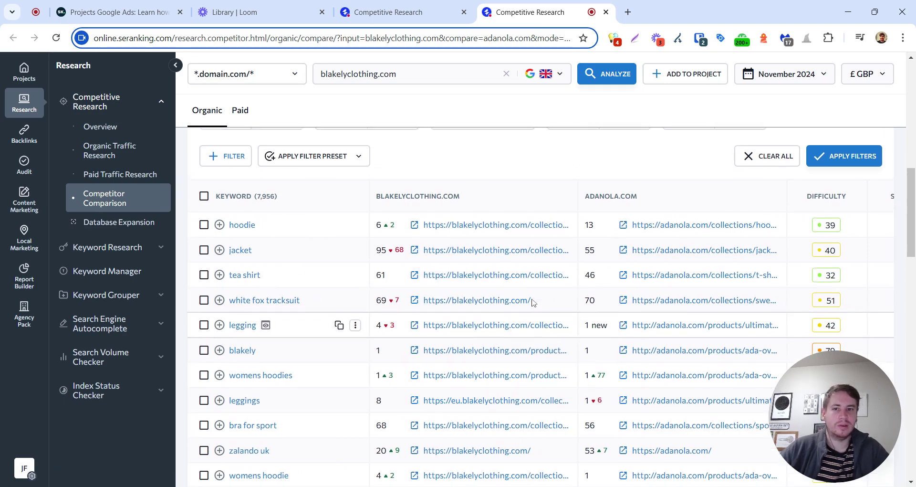
- Open the blakelyclothing.com page that ranks for the common keyword "gym clothes for women"
scroll(533, 281, "down", 2)
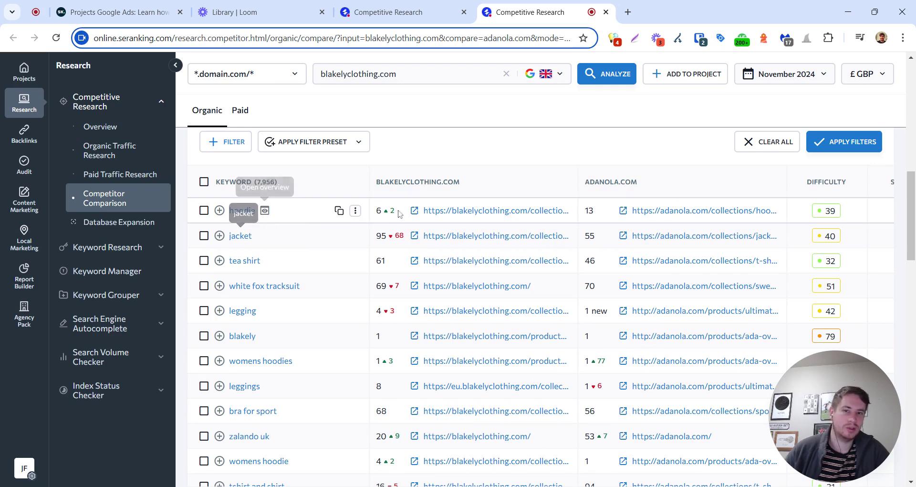
scroll(349, 248, "down", 5)
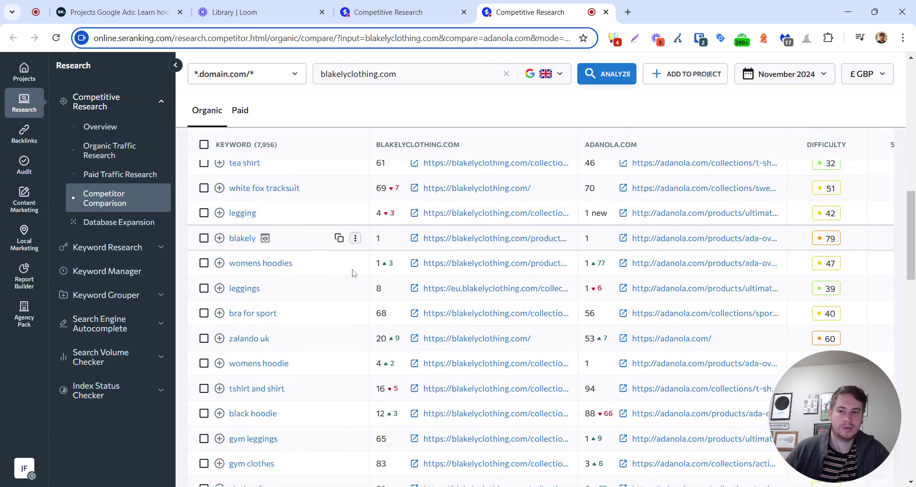
scroll(348, 248, "down", 2)
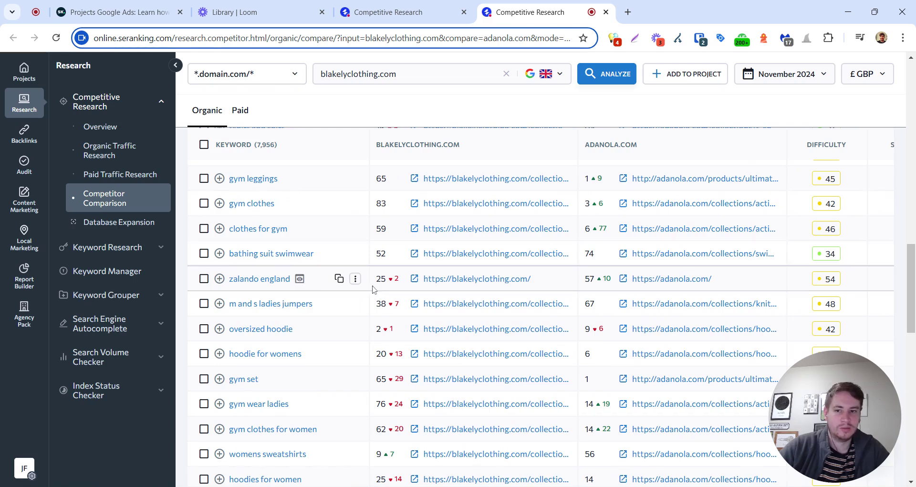
scroll(368, 271, "down", 2)
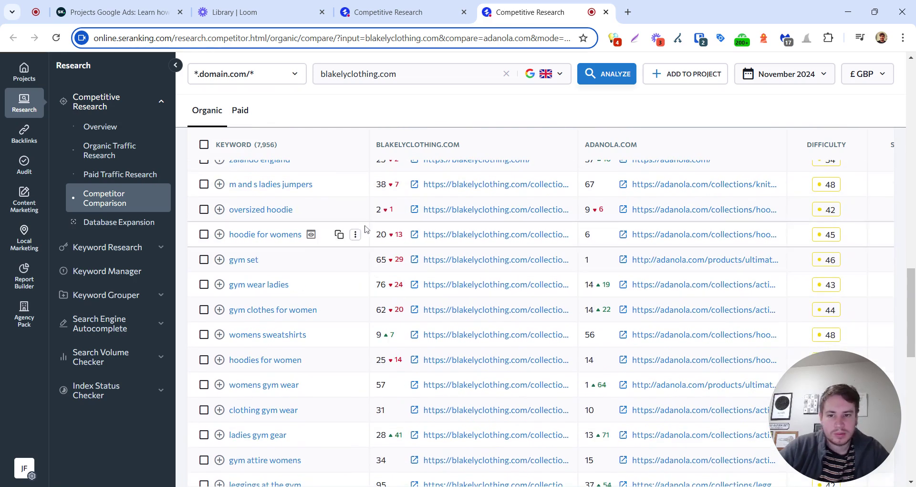
scroll(358, 227, "down", 1)
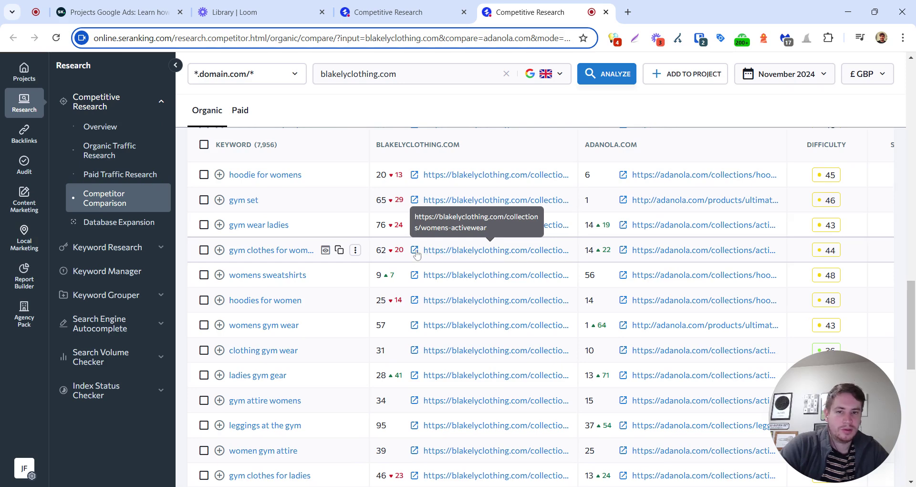
left_click(435, 258)
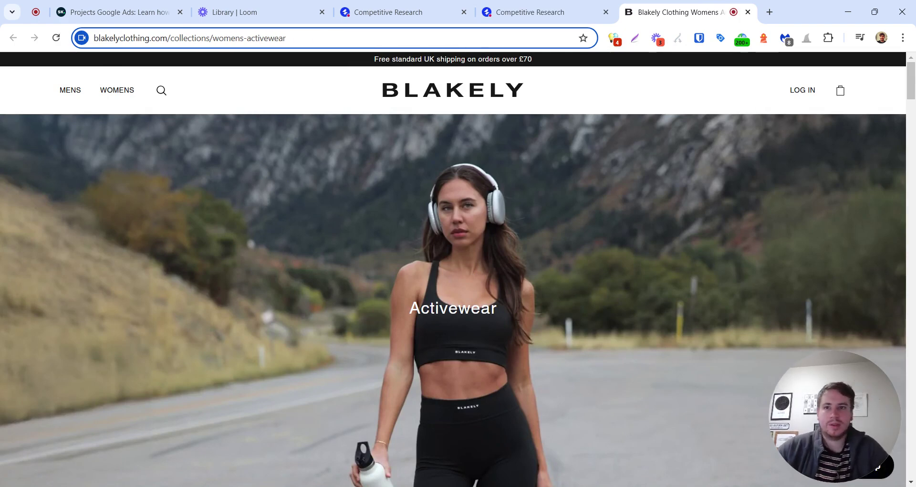
- Skim the women's activewear collection page from its banner to the products
scroll(534, 213, "down", 8)
scroll(556, 215, "up", 8)
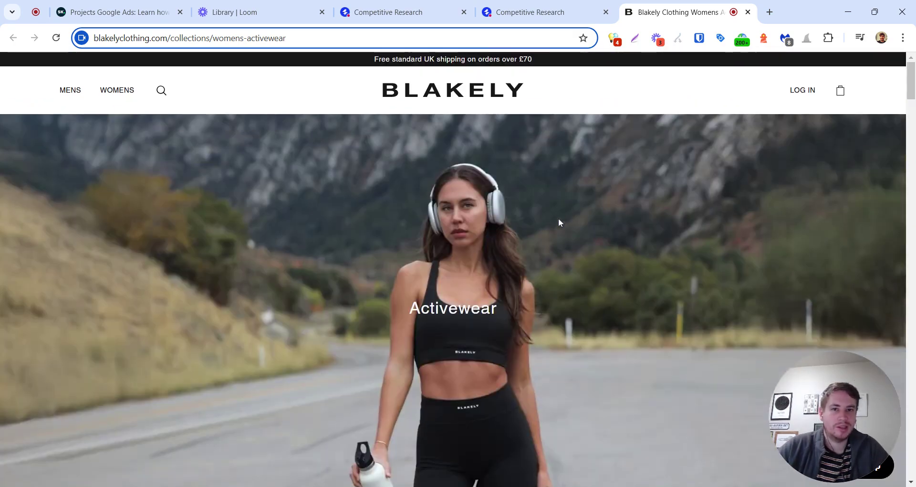
scroll(549, 172, "down", 3)
- Return to the keyword comparison and check the search volume, SERP features, competition and CPC for "gym clothes for women"
left_click(500, 10)
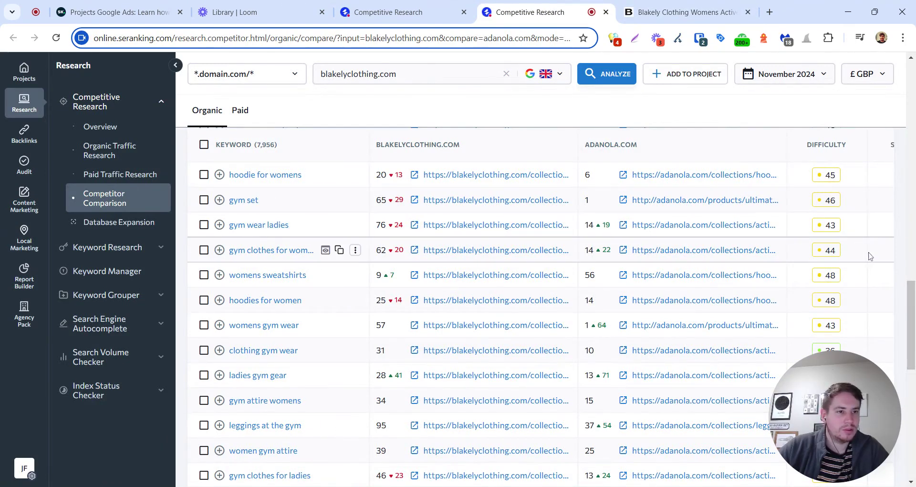
scroll(876, 255, "right", 5)
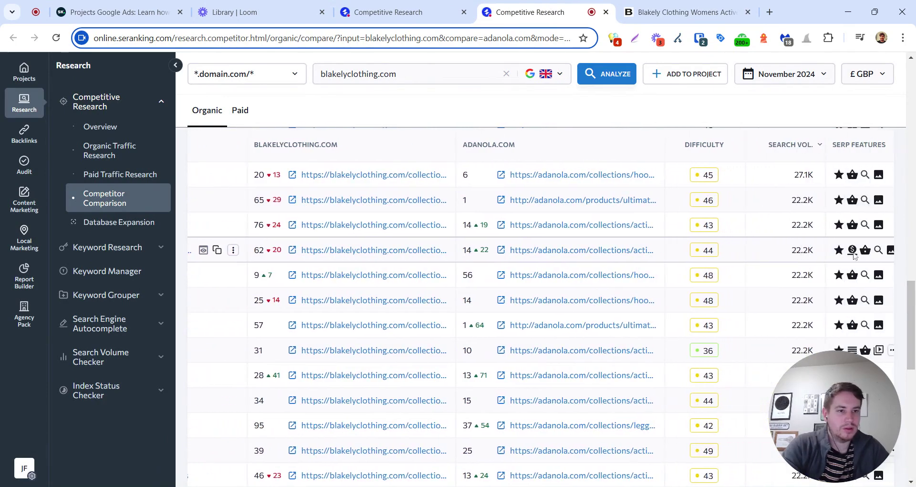
scroll(769, 255, "right", 3)
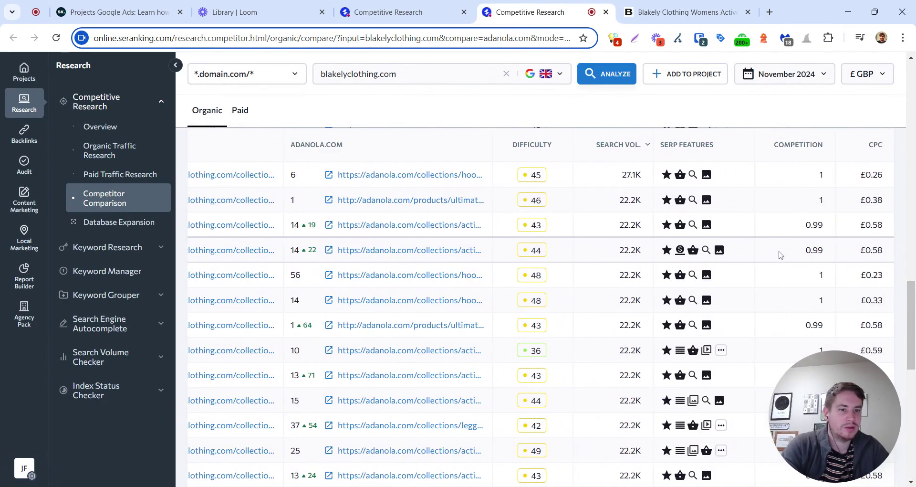
scroll(778, 253, "left", 8)
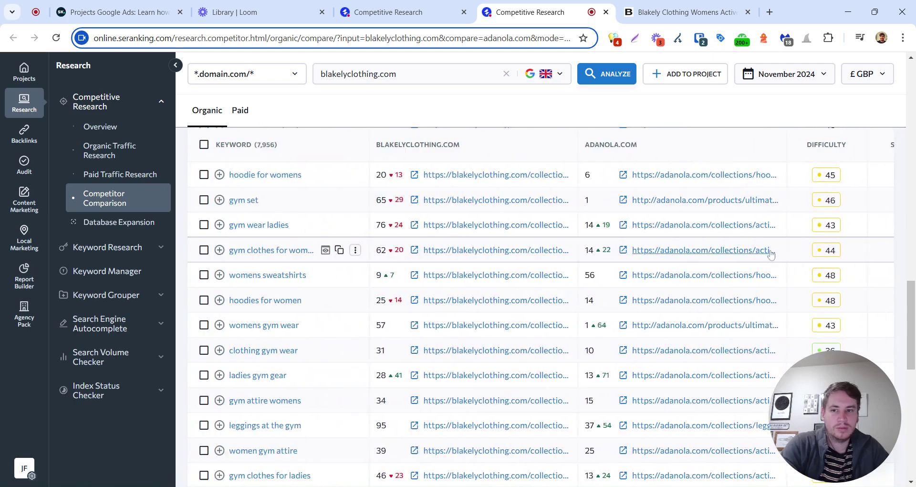
- Go back to the women's activewear page, dismiss the discount sign-up offer, and examine the page's heading, filters and product listings
left_click(436, 280)
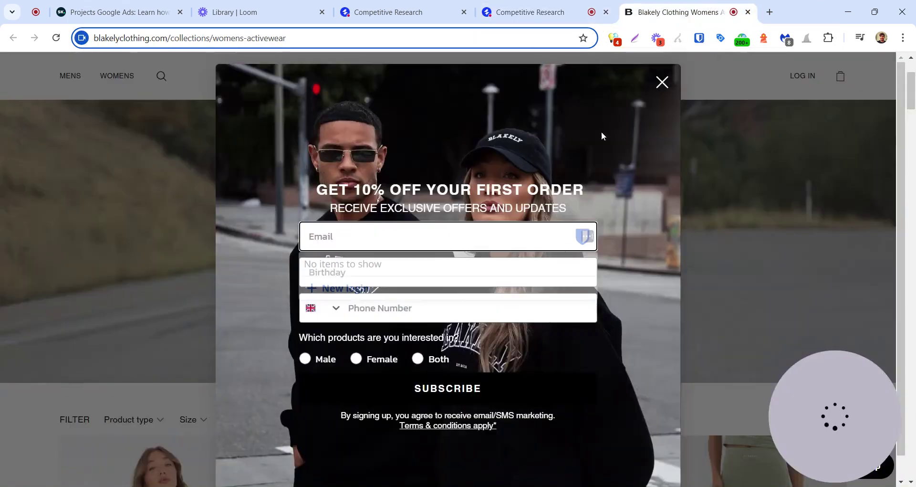
left_click(662, 83)
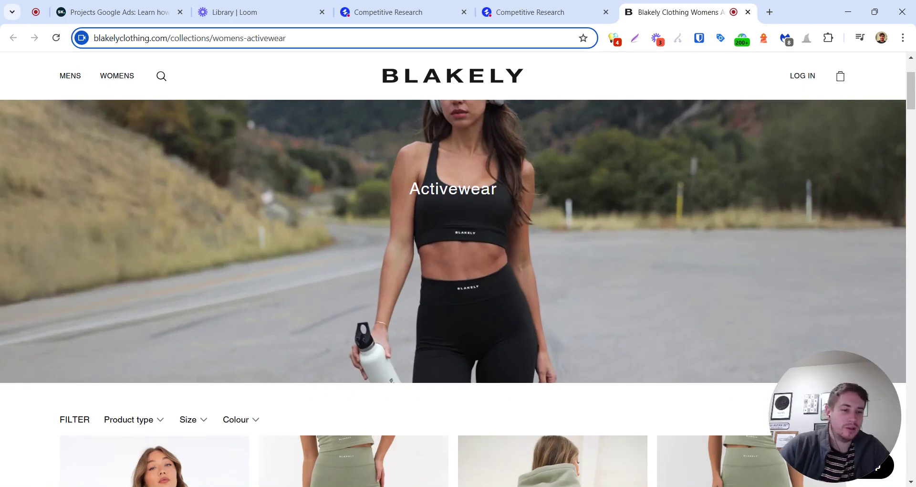
scroll(453, 287, "up", 1)
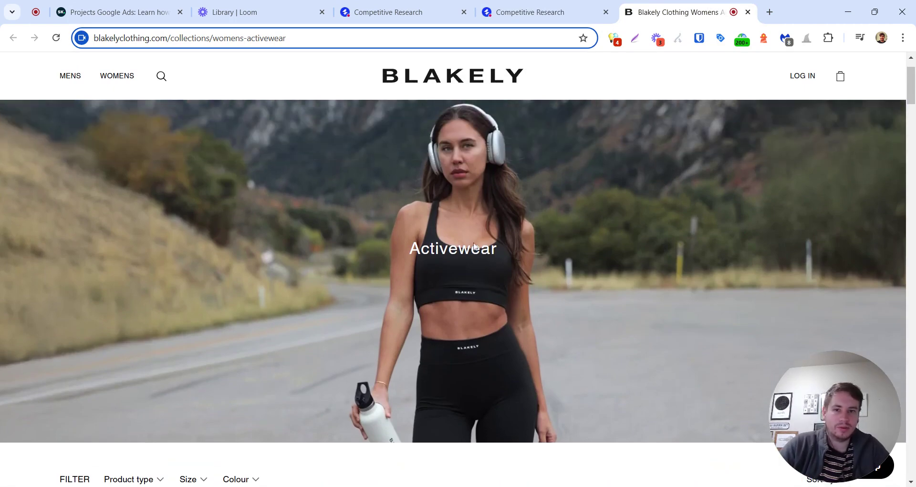
scroll(548, 286, "down", 3)
scroll(507, 274, "down", 3)
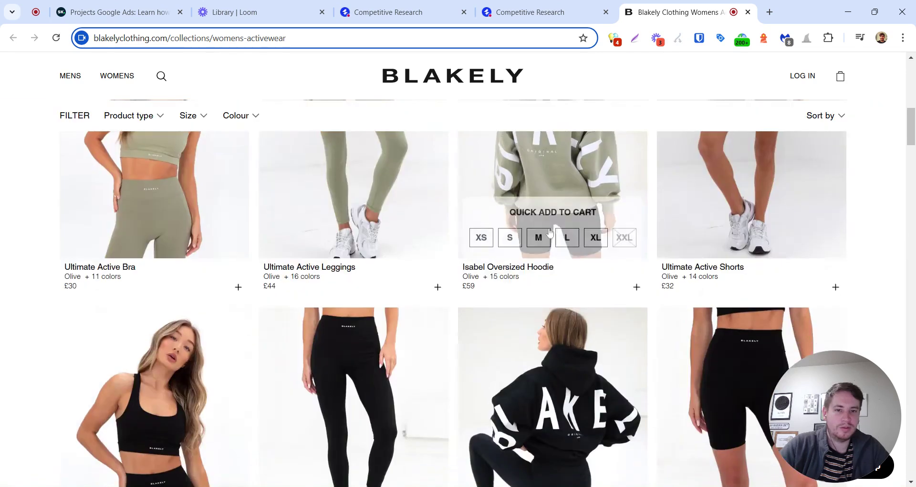
scroll(557, 220, "up", 6)
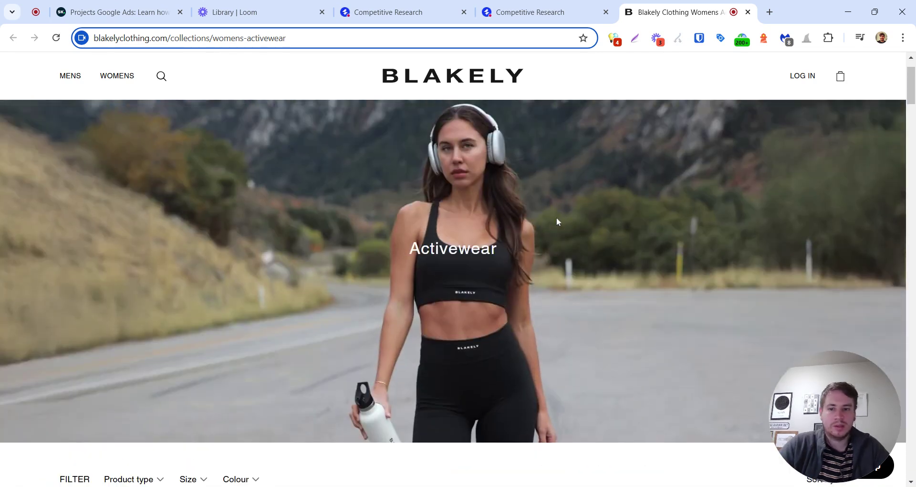
scroll(482, 235, "down", 2)
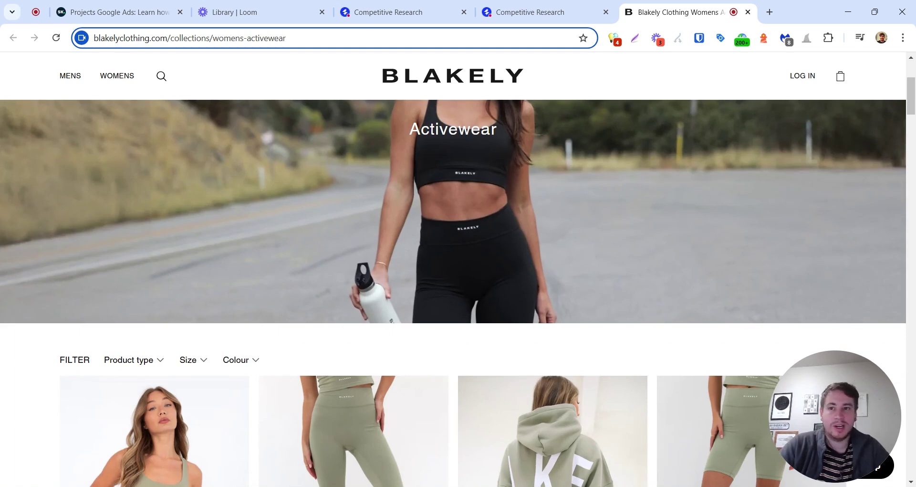
- Return to the keyword comparison and open the blakelyclothing.com page that ranks for "womens leggings"
left_click(544, 10)
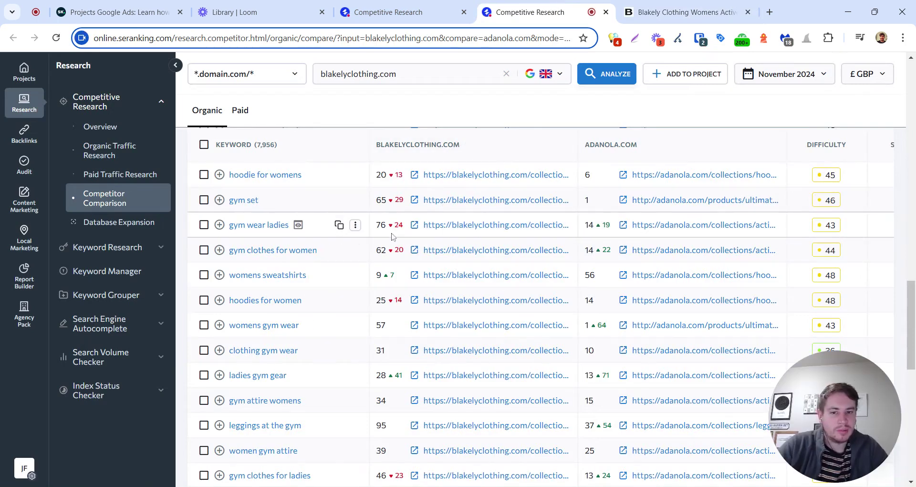
scroll(393, 229, "down", 2)
scroll(393, 229, "down", 3)
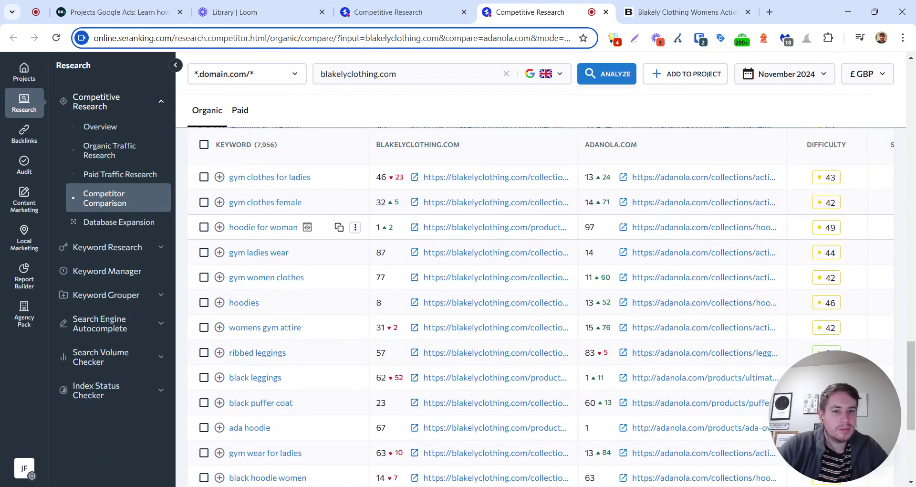
scroll(367, 252, "down", 3)
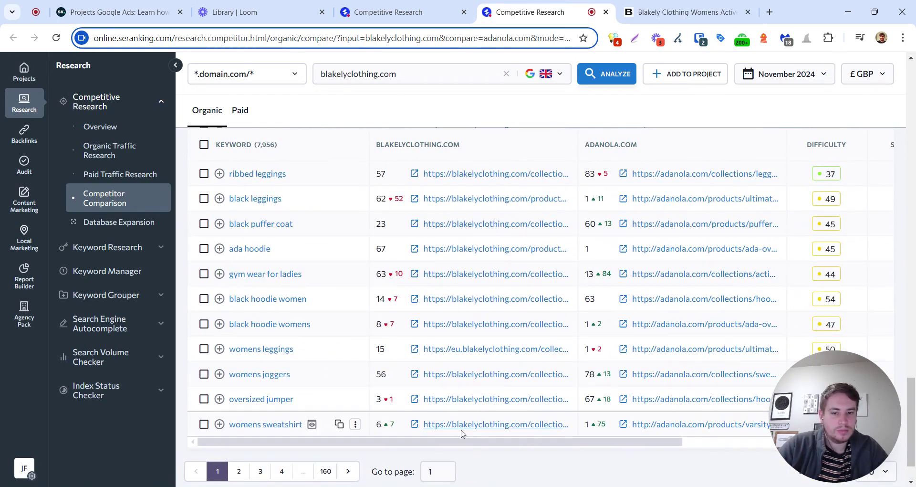
mouse_move(466, 443)
left_mouse_down()
mouse_move(487, 446)
mouse_move(462, 446)
left_mouse_up()
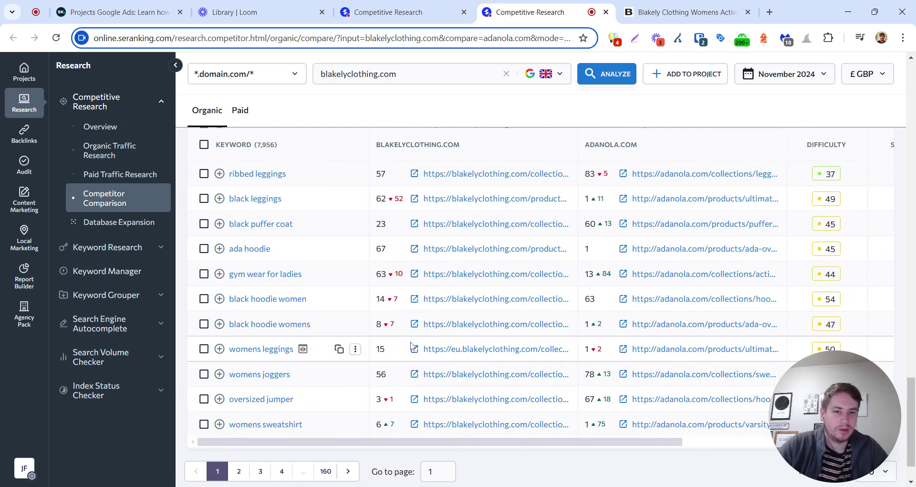
scroll(411, 345, "down", 2)
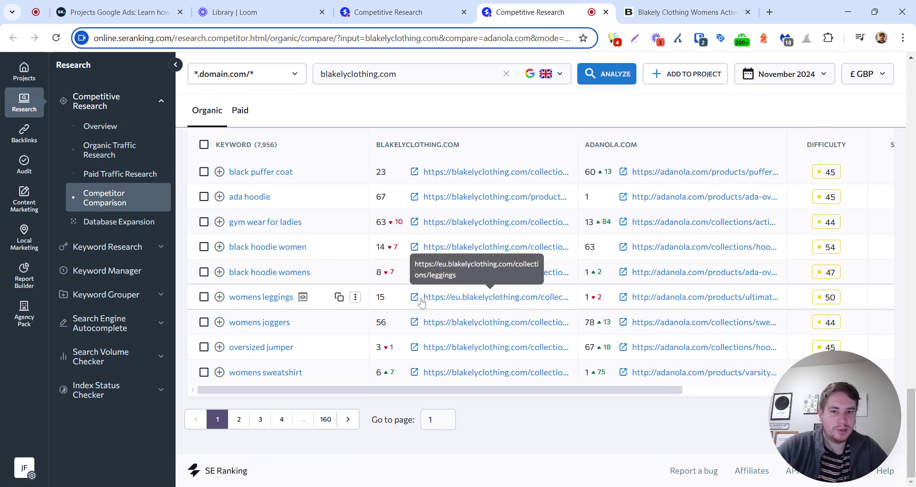
left_click(414, 296)
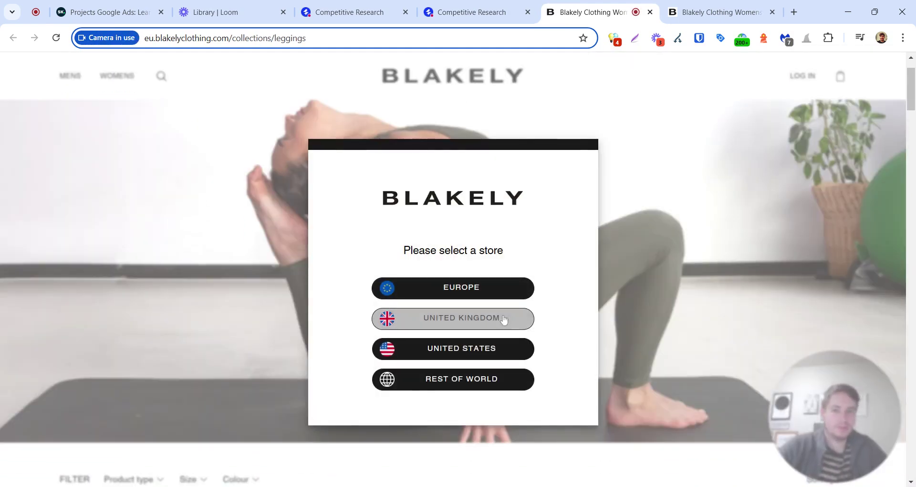
- Select the Europe store for the leggings collection page and dismiss the discount sign-up offer
left_click(488, 326)
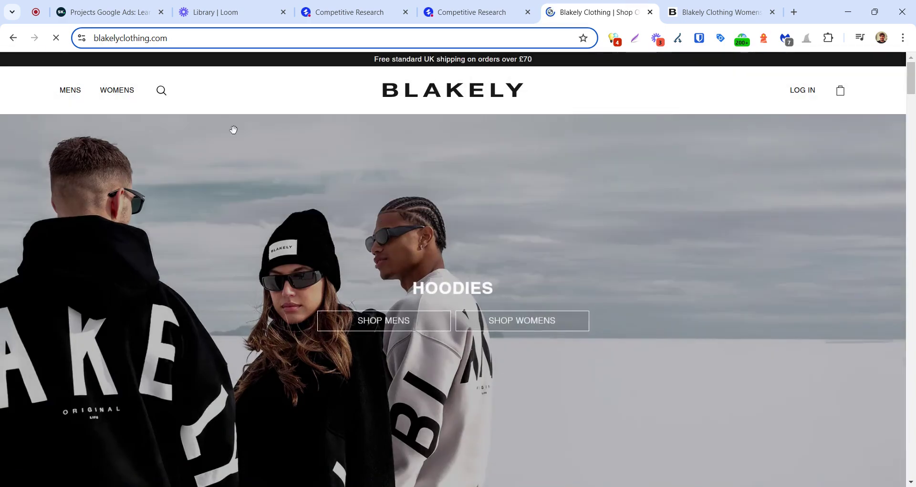
left_click(13, 38)
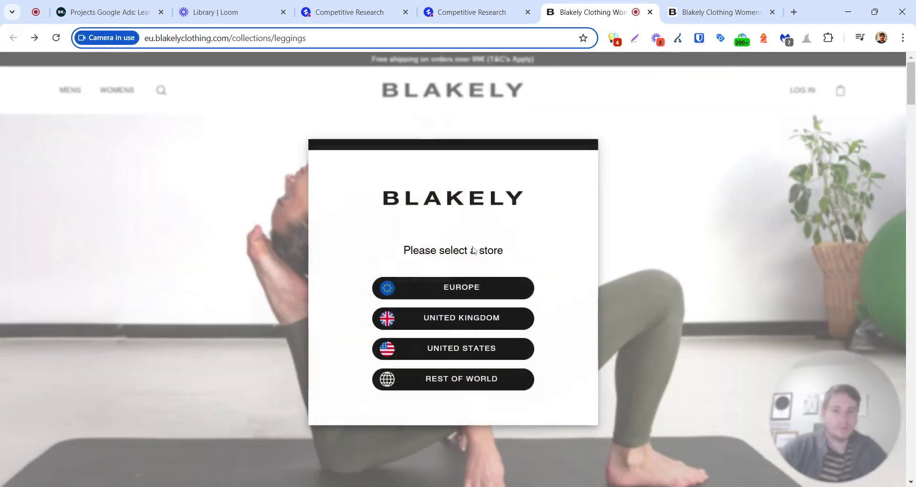
left_click(494, 295)
scroll(457, 237, "down", 3)
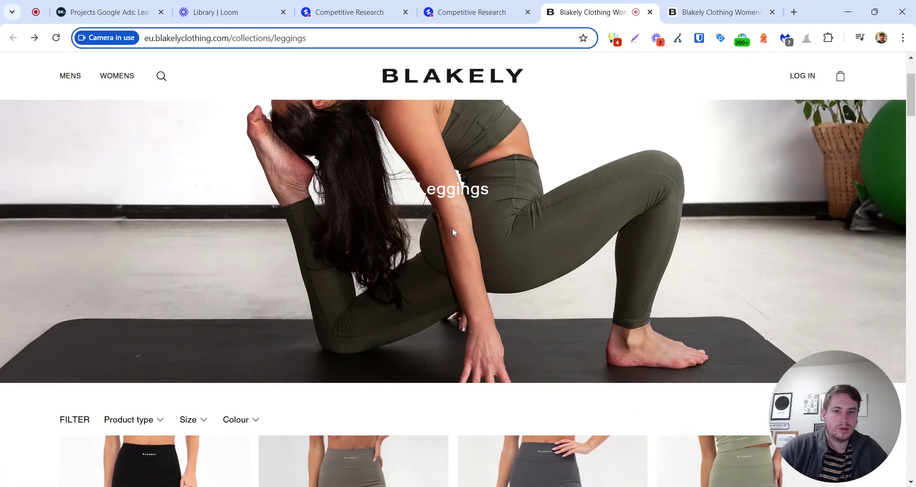
scroll(480, 245, "down", 15)
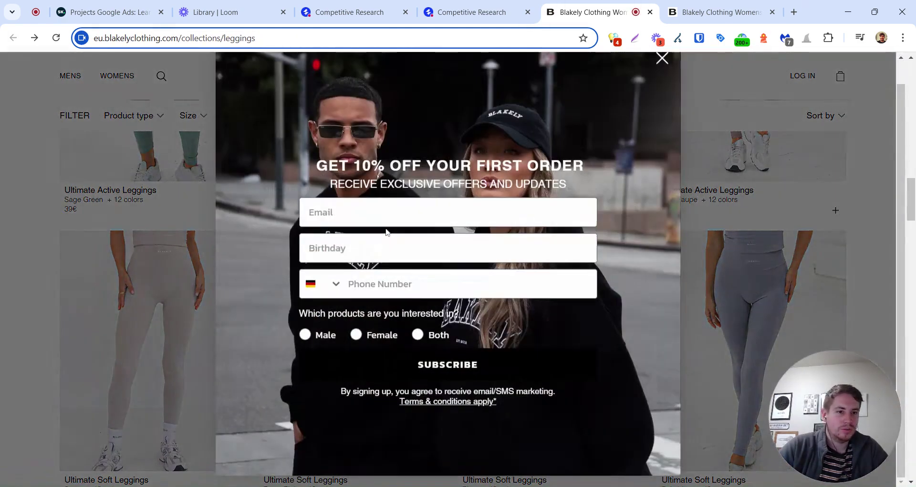
left_click(386, 224)
left_click(662, 58)
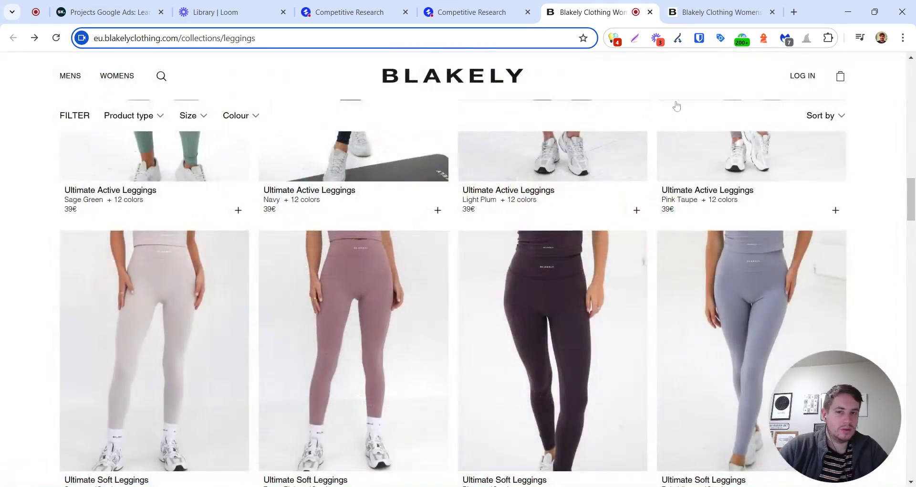
- Examine the leggings collection's product range and page content throughout its length, and return to the keyword comparison
scroll(529, 238, "down", 5)
scroll(528, 238, "down", 15)
scroll(533, 246, "up", 20)
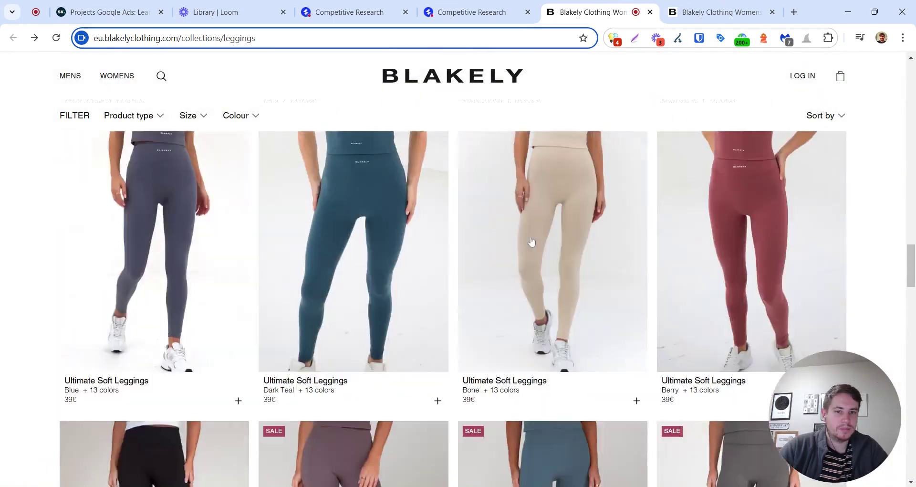
scroll(533, 245, "up", 15)
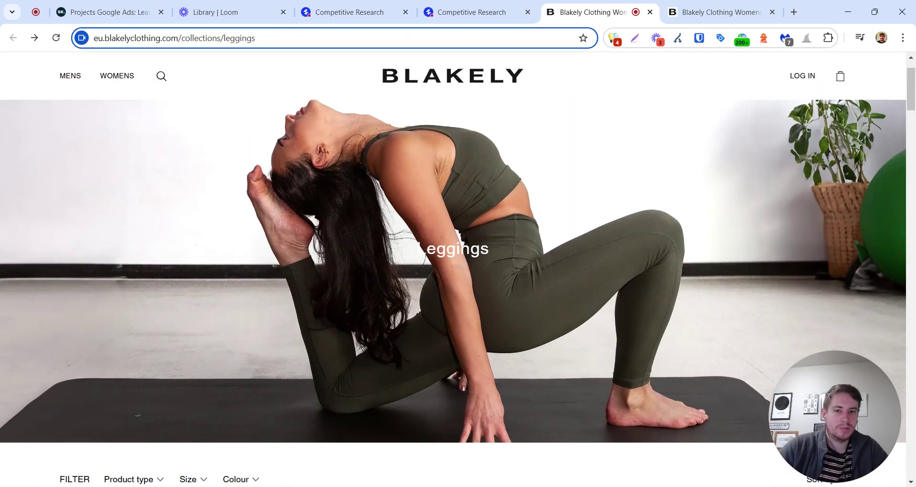
scroll(275, 256, "down", 5)
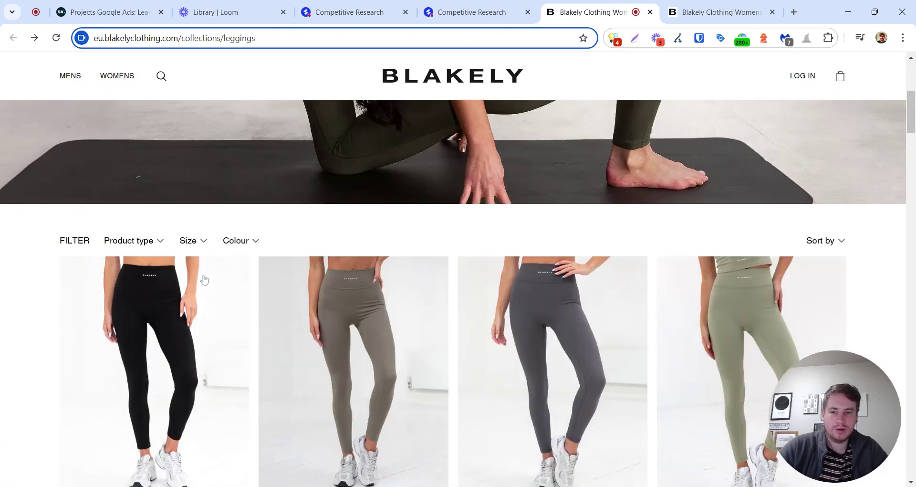
scroll(793, 220, "down", 20)
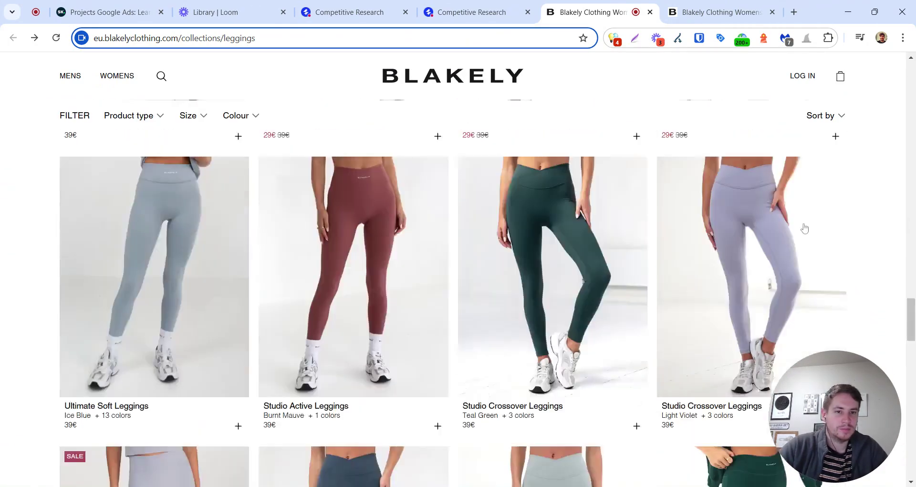
scroll(805, 228, "down", 5)
scroll(271, 315, "up", 15)
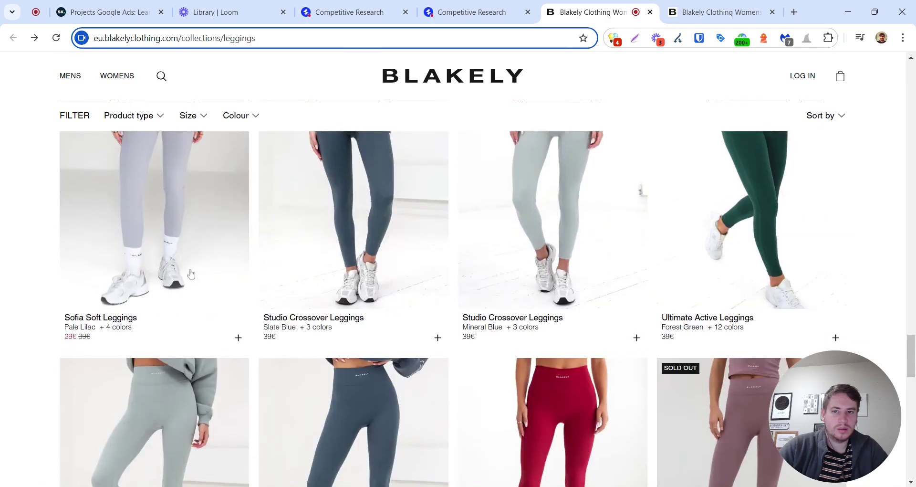
scroll(191, 277, "up", 5)
scroll(213, 262, "down", 15)
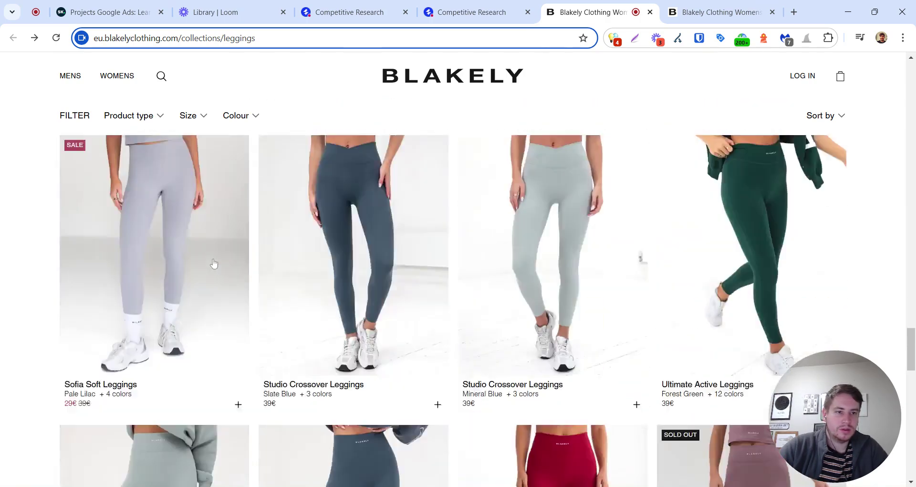
scroll(224, 265, "down", 10)
scroll(260, 262, "up", 10)
left_click(473, 12)
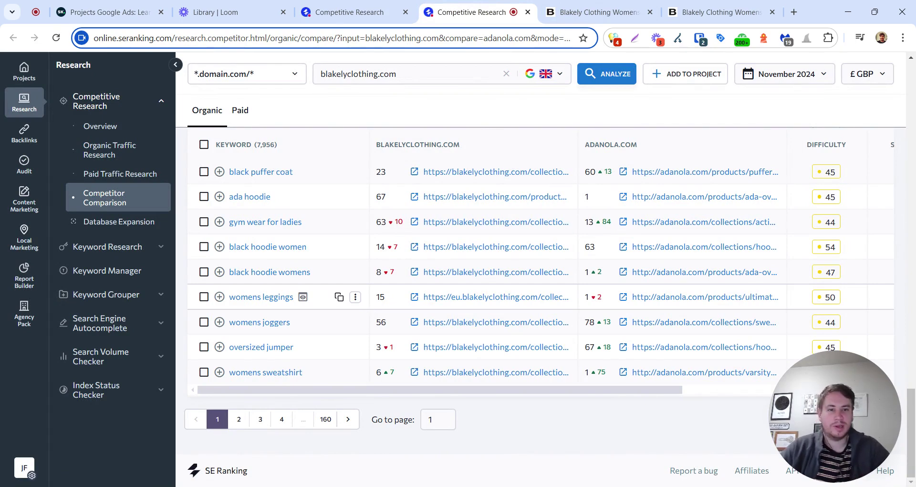
- Leave the competitor comparison and analyze blakelyclothing.com on its own in Competitive Research for Google UK
left_click_drag(450, 389, 309, 398)
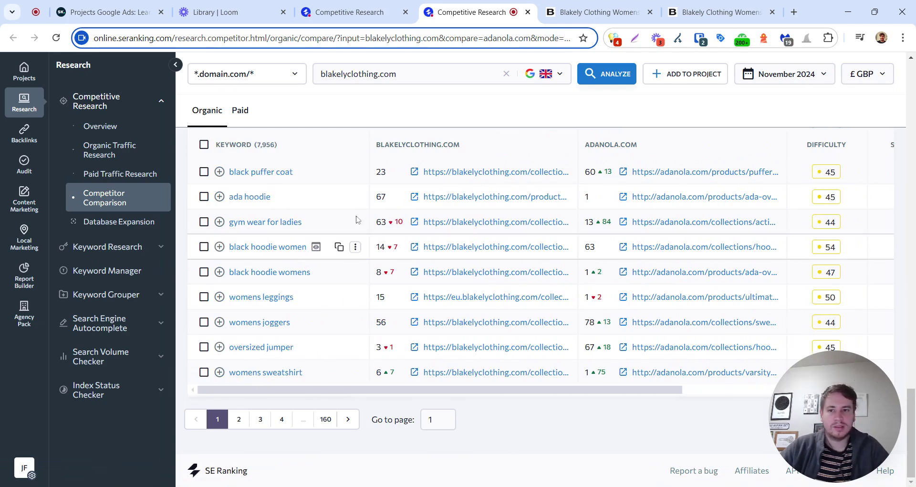
scroll(350, 253, "up", 20)
scroll(363, 177, "down", 5)
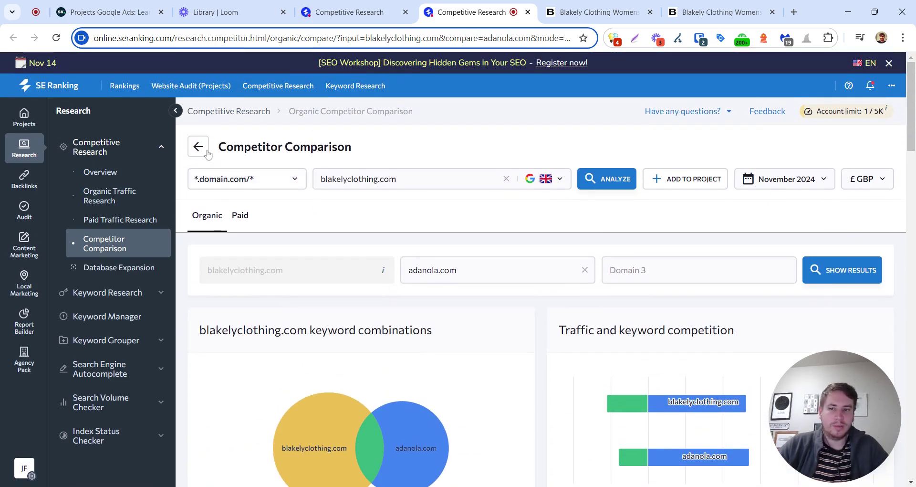
left_click(198, 148)
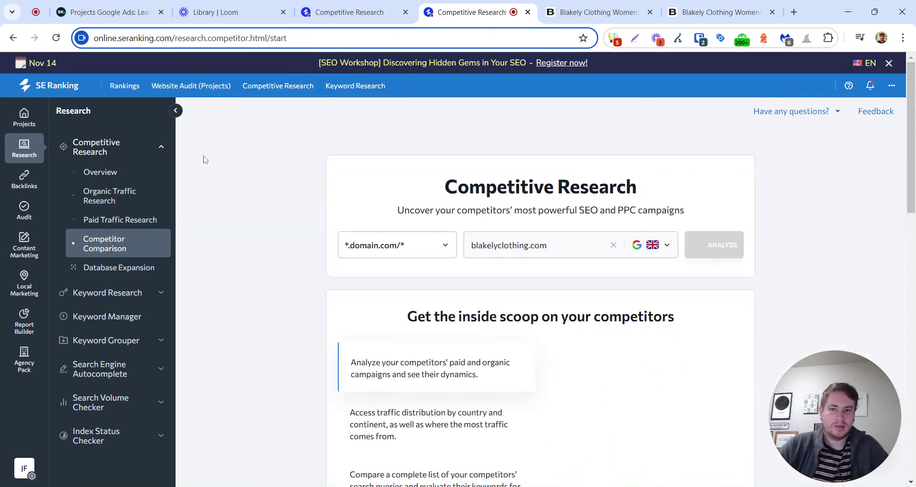
left_click(698, 246)
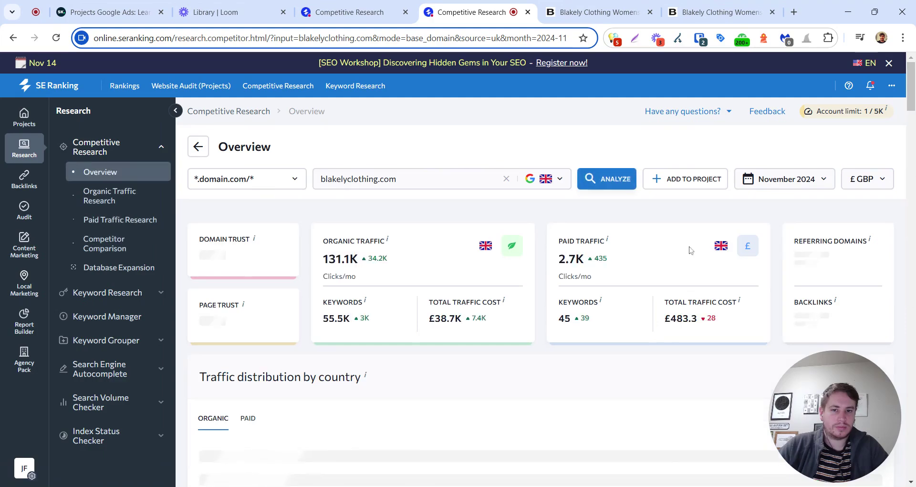
- Examine the domain overview's traffic distribution by country, total traffic trend and UK organic keywords
scroll(477, 238, "down", 3)
scroll(338, 287, "up", 3)
scroll(334, 287, "down", 10)
scroll(333, 333, "up", 3)
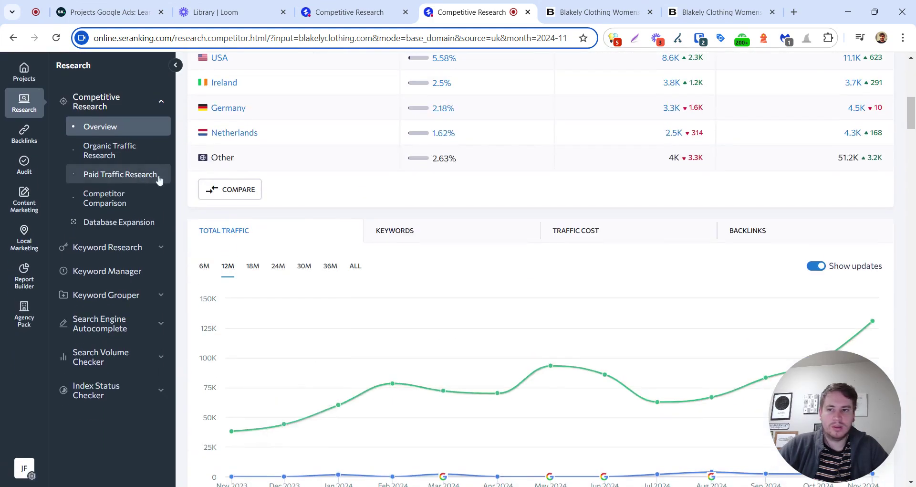
scroll(145, 176, "up", 8)
scroll(281, 324, "down", 17)
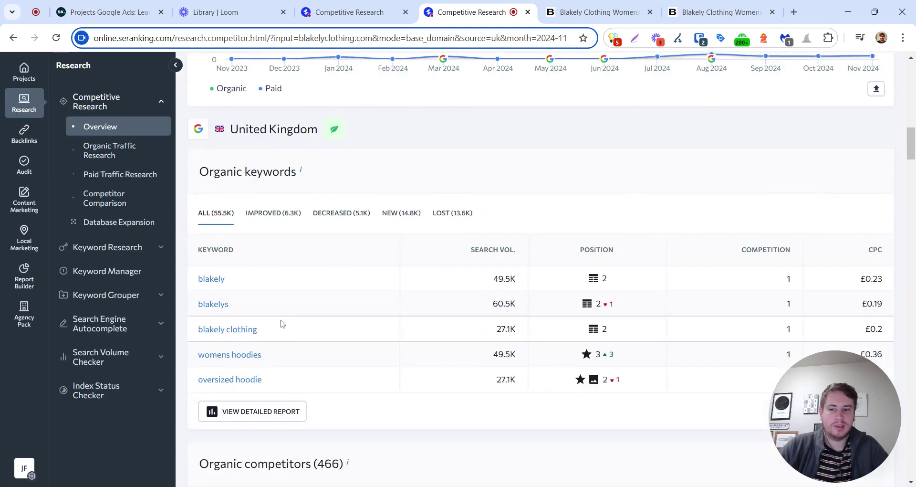
- Open the detailed UK organic keywords report for blakelyclothing.com and review its 12-month organic traffic trend
left_click(260, 411)
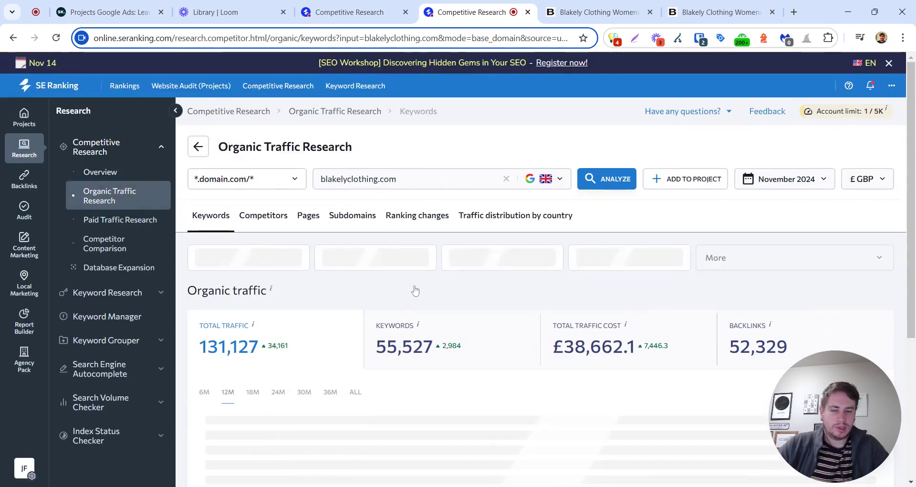
scroll(404, 300, "down", 3)
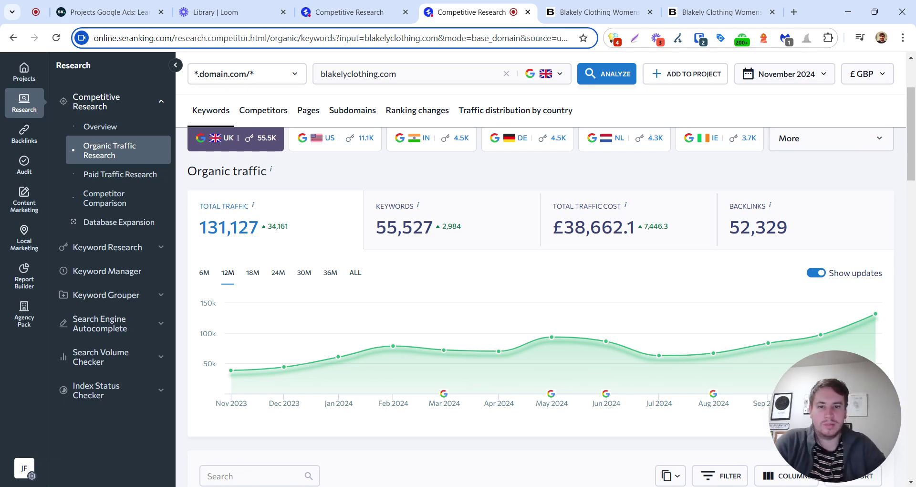
scroll(484, 272, "down", 5)
scroll(469, 189, "up", 5)
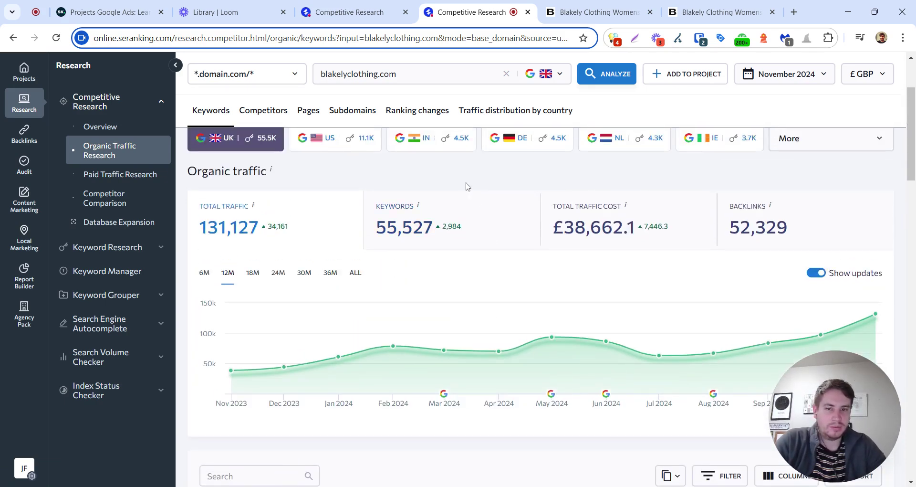